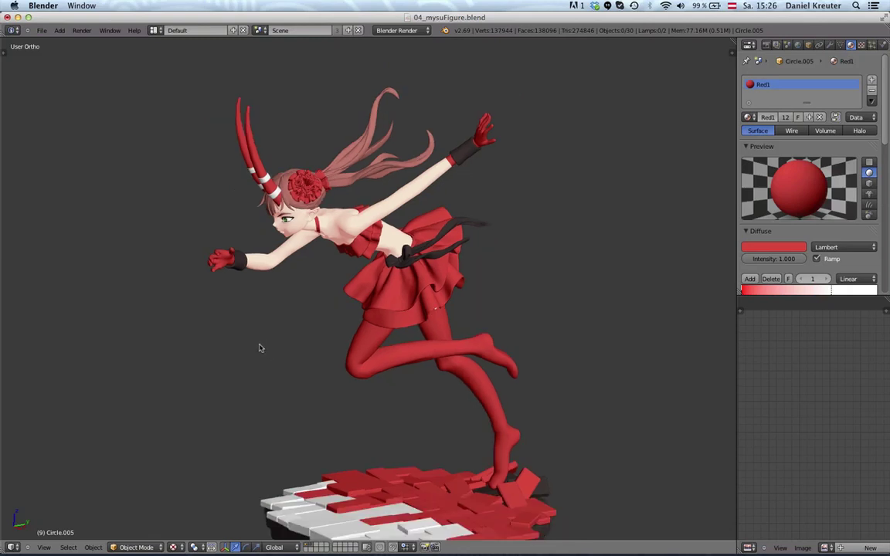
Step: Examine the horned figure and its tiled base from several angles, then look closely at the skirt
{"action": "scroll", "coordinate": [260, 348], "scroll_direction": "down", "scroll_amount": 1}
{"action": "middle_click_drag", "start_coordinate": [299, 396], "coordinate": [294, 375], "text": "shift"}
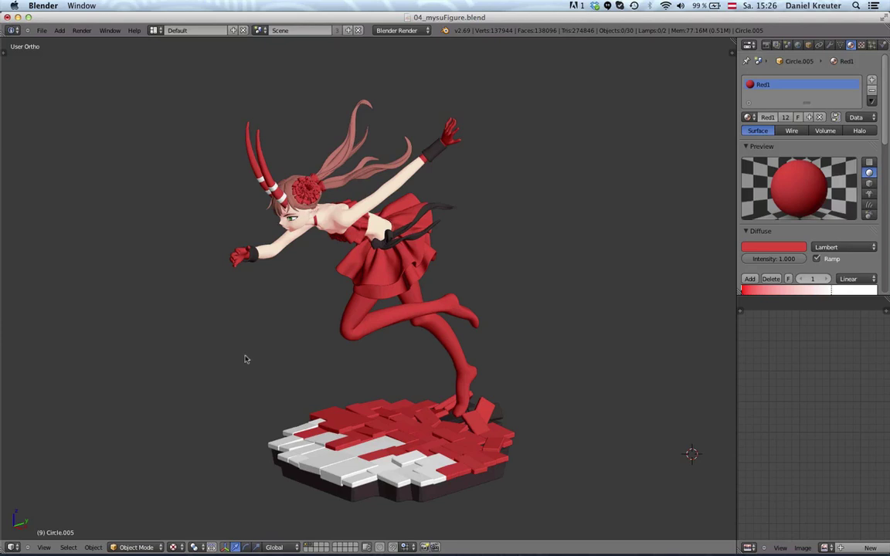
{"action": "middle_click_drag", "start_coordinate": [242, 360], "coordinate": [233, 364], "text": "shift"}
{"action": "mouse_move", "coordinate": [345, 378]}
{"action": "middle_mouse_down"}
{"action": "mouse_move", "coordinate": [366, 312]}
{"action": "mouse_move", "coordinate": [384, 323]}
{"action": "mouse_move", "coordinate": [358, 342]}
{"action": "mouse_move", "coordinate": [388, 334]}
{"action": "mouse_move", "coordinate": [383, 301]}
{"action": "middle_mouse_up"}
{"action": "scroll", "coordinate": [384, 300], "scroll_direction": "up", "scroll_amount": 4}
{"action": "middle_click_drag", "start_coordinate": [402, 353], "coordinate": [407, 373]}
{"action": "scroll", "coordinate": [401, 328], "scroll_direction": "up", "scroll_amount": 5}
Step: Try to move the skirt's selected geometry in Edit Mode, then return to Object Mode
{"action": "right_click", "coordinate": [402, 326]}
{"action": "key", "text": "Tab"}
{"action": "key", "text": "g"}
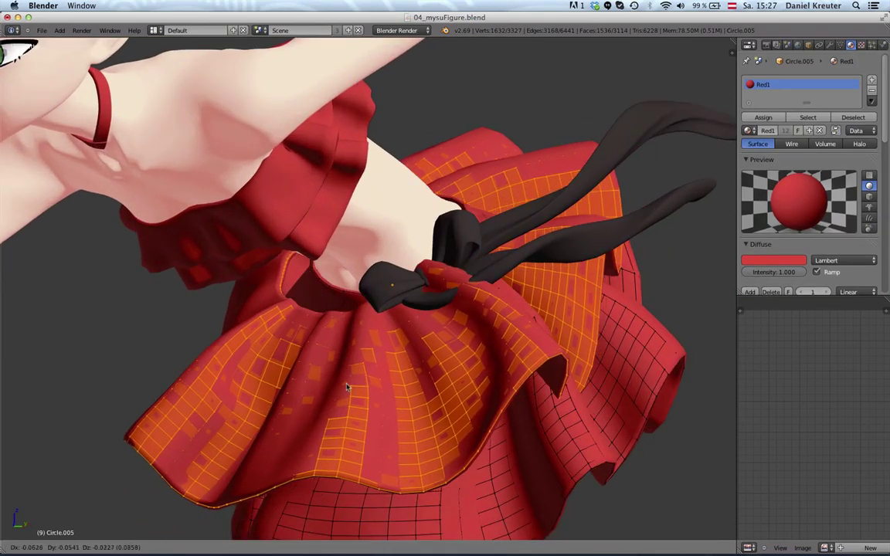
{"action": "right_click", "coordinate": [464, 388]}
{"action": "scroll", "coordinate": [466, 389], "scroll_direction": "down", "scroll_amount": 1}
{"action": "scroll", "coordinate": [415, 401], "scroll_direction": "down", "scroll_amount": 2}
{"action": "middle_click_drag", "start_coordinate": [466, 389], "coordinate": [364, 317]}
{"action": "scroll", "coordinate": [405, 321], "scroll_direction": "down", "scroll_amount": 3}
{"action": "key", "text": "Tab"}
Step: Open the recent file 08_mysuOptimizedPrint.blend
{"action": "left_click", "coordinate": [42, 30]}
{"action": "mouse_move", "coordinate": [75, 62]}
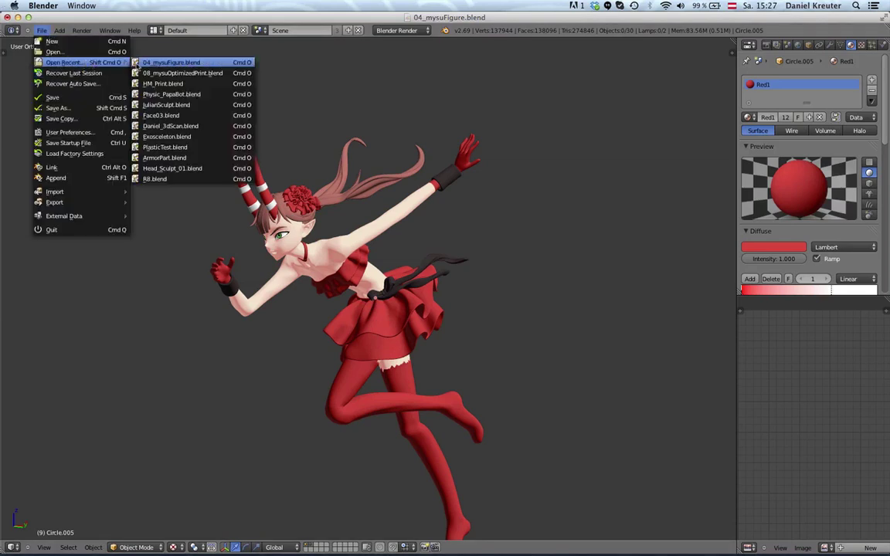
{"action": "left_click", "coordinate": [186, 74]}
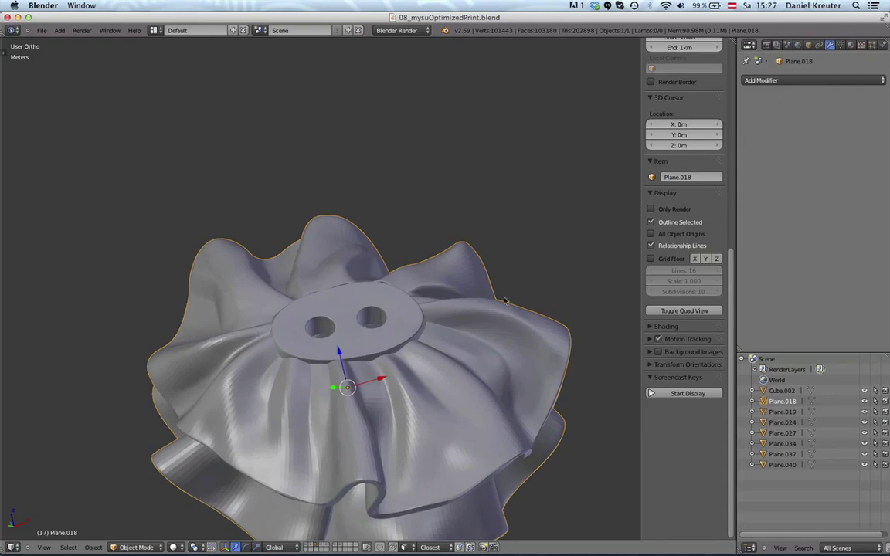
Step: Inspect the dense mesh of the skirt part in Edit Mode around its oval connector plate
{"action": "key", "text": "Tab"}
{"action": "middle_click_drag", "start_coordinate": [499, 332], "coordinate": [361, 272], "text": "shift"}
{"action": "scroll", "coordinate": [360, 274], "scroll_direction": "up", "scroll_amount": 9}
{"action": "scroll", "coordinate": [324, 322], "scroll_direction": "down", "scroll_amount": 5}
{"action": "scroll", "coordinate": [173, 248], "scroll_direction": "up", "scroll_amount": 5}
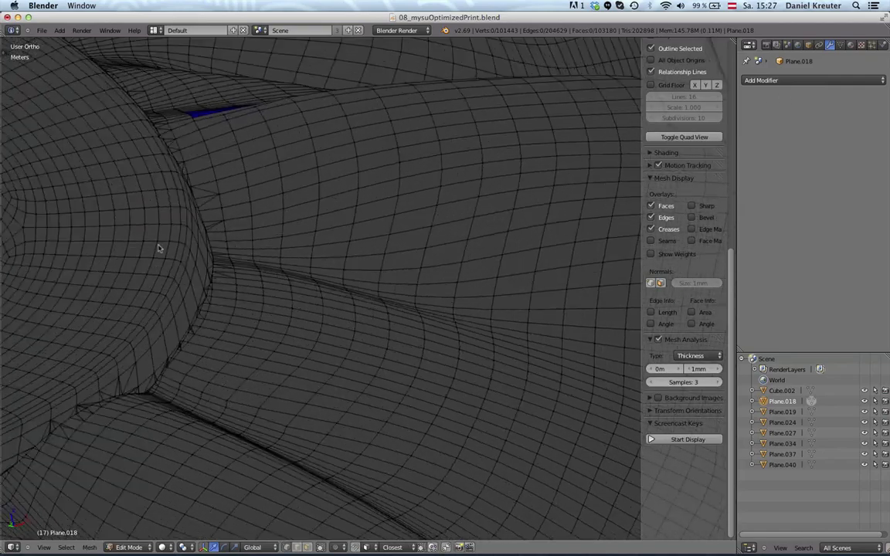
{"action": "scroll", "coordinate": [215, 310], "scroll_direction": "down", "scroll_amount": 8}
{"action": "key", "text": "Tab"}
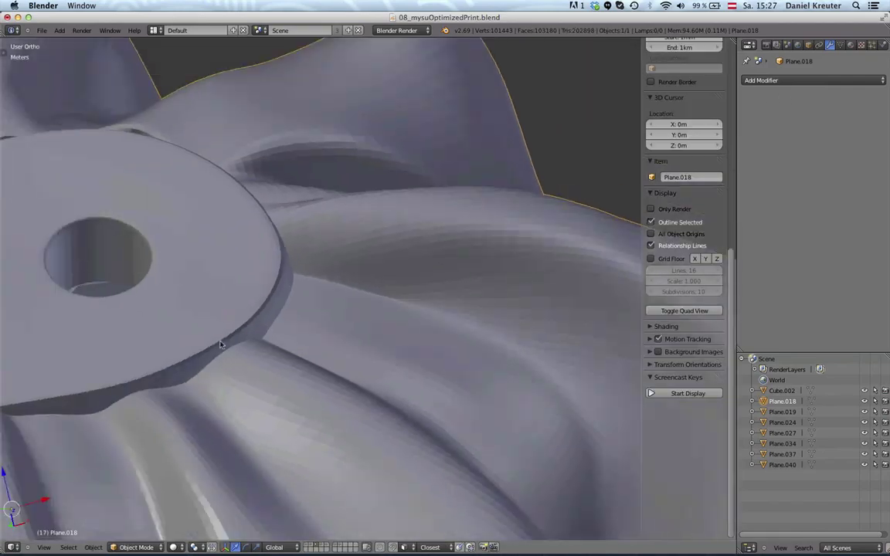
Step: Examine the solid skirt part in Object Mode from several angles and distances
{"action": "scroll", "coordinate": [229, 346], "scroll_direction": "down", "scroll_amount": 7}
{"action": "middle_click_drag", "start_coordinate": [348, 332], "coordinate": [313, 411]}
{"action": "scroll", "coordinate": [387, 393], "scroll_direction": "up", "scroll_amount": 3}
{"action": "scroll", "coordinate": [272, 437], "scroll_direction": "up", "scroll_amount": 2}
{"action": "scroll", "coordinate": [278, 315], "scroll_direction": "down", "scroll_amount": 5}
{"action": "mouse_move", "coordinate": [326, 309]}
{"action": "middle_mouse_down"}
{"action": "mouse_move", "coordinate": [196, 373]}
{"action": "mouse_move", "coordinate": [318, 368]}
{"action": "mouse_move", "coordinate": [334, 375]}
{"action": "mouse_move", "coordinate": [334, 352]}
{"action": "mouse_move", "coordinate": [390, 342]}
{"action": "mouse_move", "coordinate": [334, 276]}
{"action": "mouse_move", "coordinate": [317, 270]}
{"action": "mouse_move", "coordinate": [258, 289]}
{"action": "mouse_move", "coordinate": [274, 260]}
{"action": "mouse_move", "coordinate": [397, 239]}
{"action": "mouse_move", "coordinate": [392, 305]}
{"action": "mouse_move", "coordinate": [238, 353]}
{"action": "mouse_move", "coordinate": [222, 290]}
{"action": "middle_mouse_up"}
{"action": "scroll", "coordinate": [334, 375], "scroll_direction": "up", "scroll_amount": 3}
{"action": "scroll", "coordinate": [397, 239], "scroll_direction": "down", "scroll_amount": 4}
Step: Open char_posed_PRINT_V2.blend from the char folder in 2013/12_Dezember
{"action": "left_click", "coordinate": [43, 31]}
{"action": "left_click", "coordinate": [54, 54]}
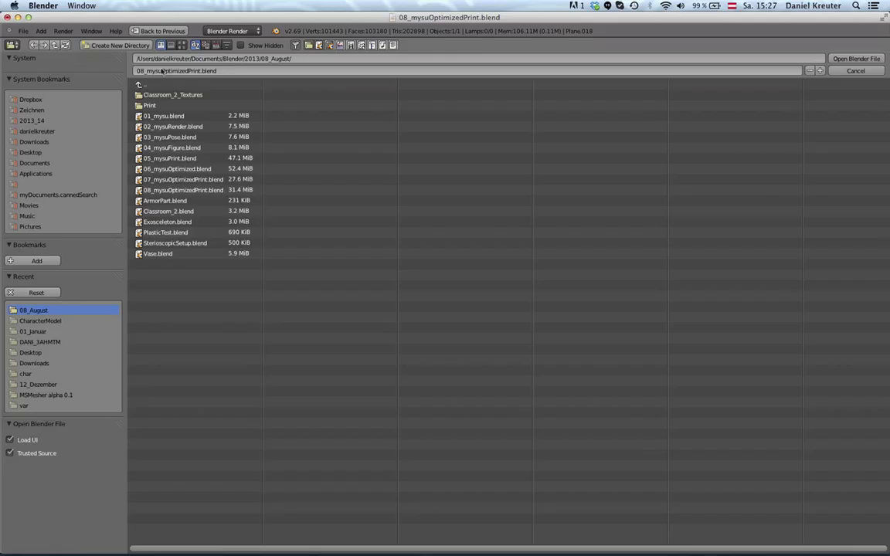
{"action": "left_click", "coordinate": [186, 85]}
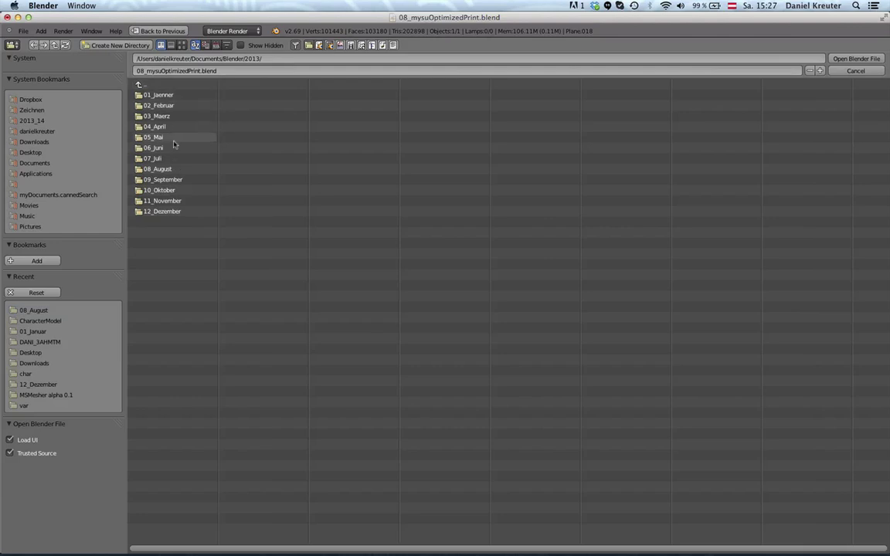
{"action": "left_click", "coordinate": [178, 209]}
{"action": "left_click", "coordinate": [174, 95]}
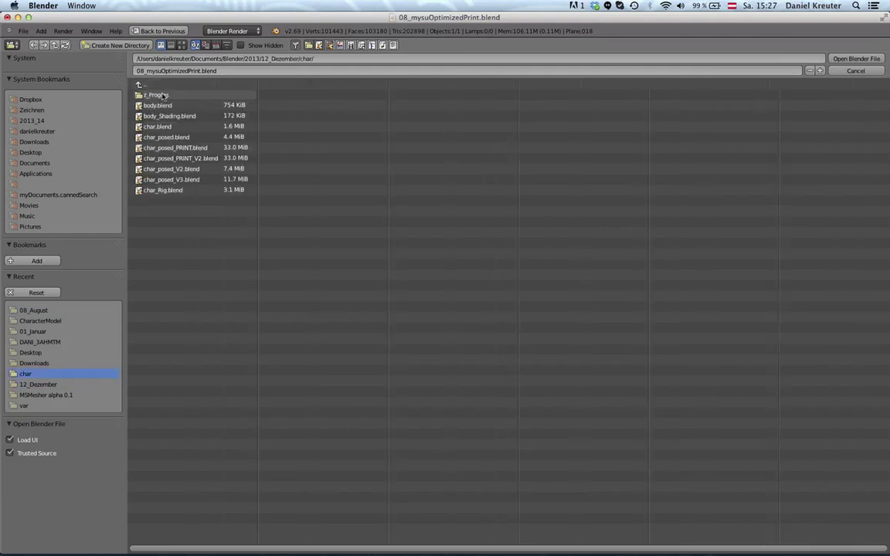
{"action": "double_click", "coordinate": [187, 158]}
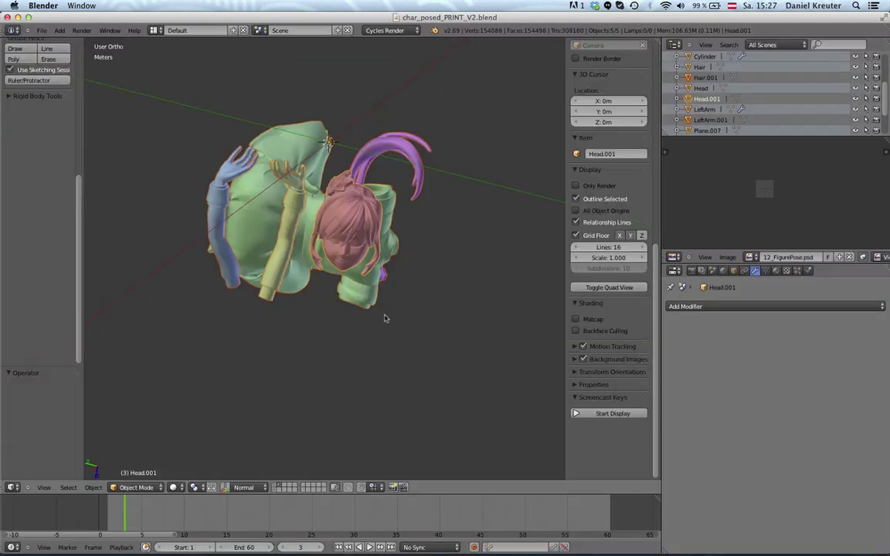
Step: Inspect the green body's print mesh in Edit Mode around the waist bow, then return to Object Mode
{"action": "middle_click_drag", "start_coordinate": [331, 280], "coordinate": [262, 149]}
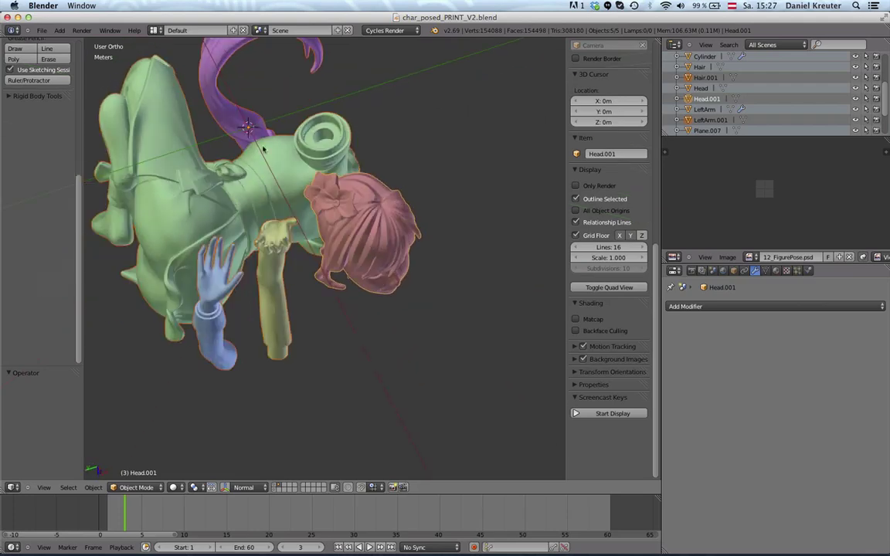
{"action": "right_click", "coordinate": [229, 182]}
{"action": "middle_click_drag", "start_coordinate": [229, 182], "coordinate": [400, 364]}
{"action": "scroll", "coordinate": [399, 365], "scroll_direction": "up", "scroll_amount": 2}
{"action": "key", "text": "Tab"}
{"action": "middle_click_drag", "start_coordinate": [448, 347], "coordinate": [366, 310]}
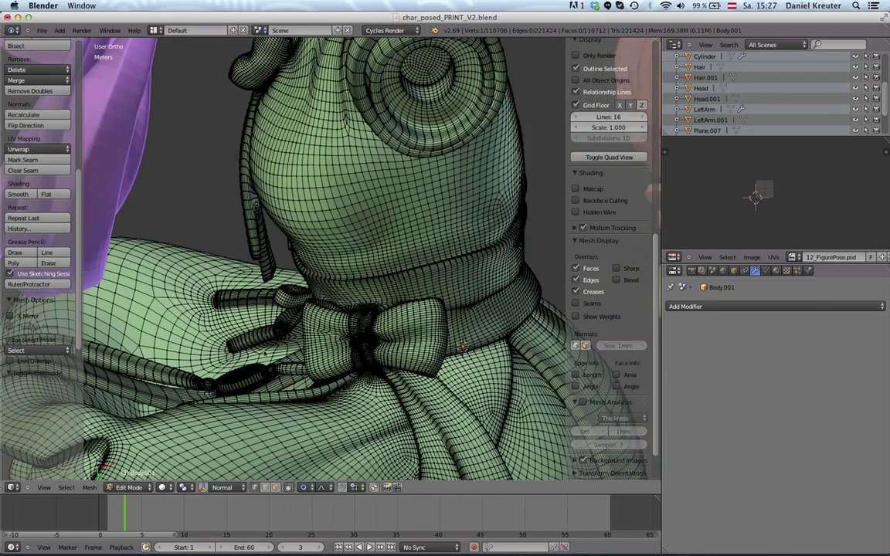
{"action": "scroll", "coordinate": [267, 360], "scroll_direction": "up", "scroll_amount": 2}
{"action": "key", "text": "Tab"}
Step: Open char_posed_V2.blend from the same char folder
{"action": "left_click", "coordinate": [41, 31]}
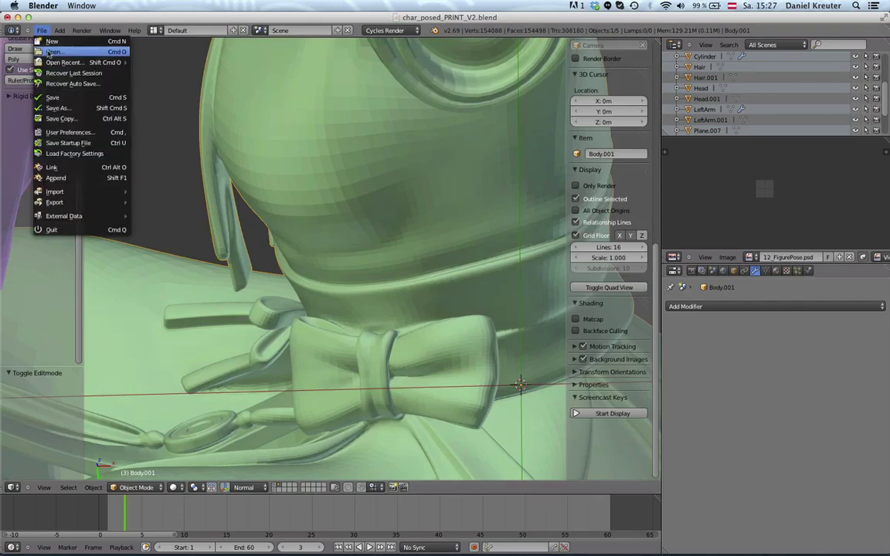
{"action": "left_click", "coordinate": [52, 52]}
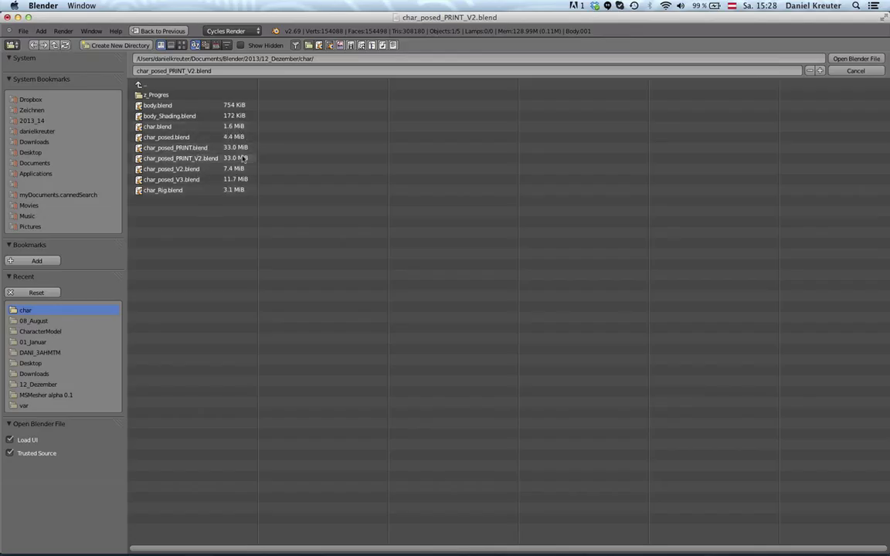
{"action": "double_click", "coordinate": [220, 168]}
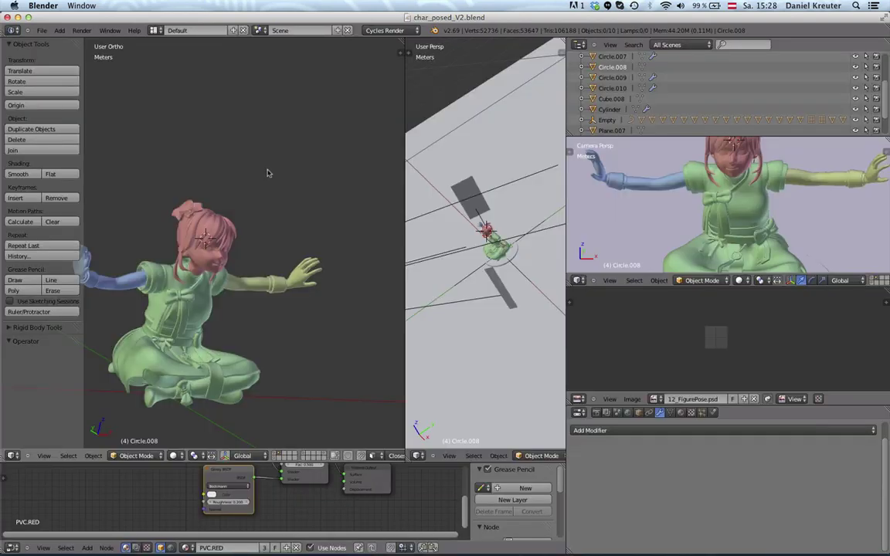
Step: Enter Edit Mode on the seated figure's green body and select its entire mesh
{"action": "right_click", "coordinate": [192, 328]}
{"action": "key", "text": "Tab"}
{"action": "scroll", "coordinate": [191, 364], "scroll_direction": "up", "scroll_amount": 3}
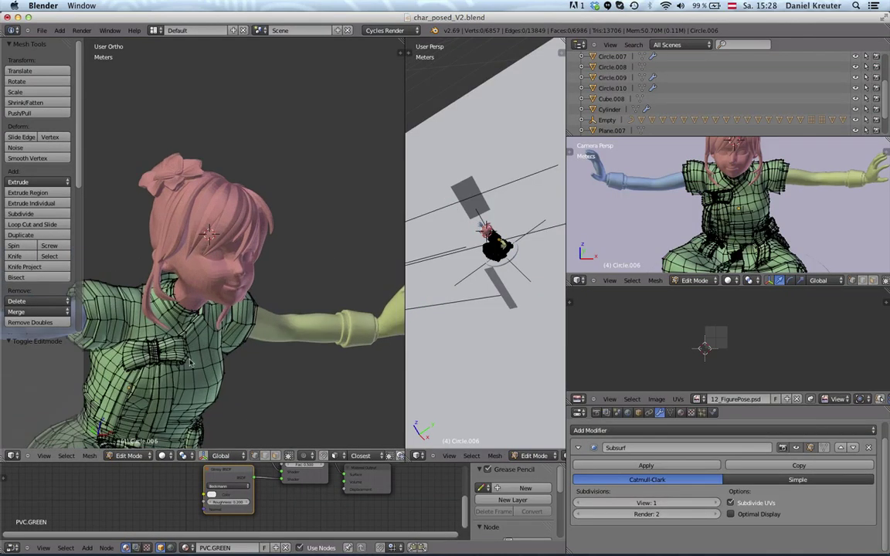
{"action": "key", "text": "a"}
{"action": "middle_click_drag", "start_coordinate": [237, 346], "coordinate": [288, 184], "text": "shift"}
{"action": "scroll", "coordinate": [360, 296], "scroll_direction": "down", "scroll_amount": 1}
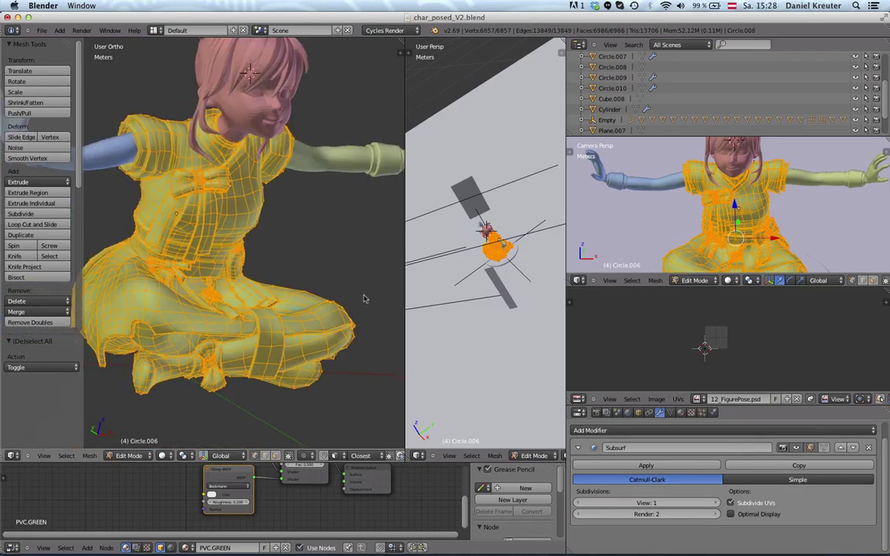
Step: Maximize the 3D view without the tool shelf, inspect the body's low-resolution mesh, and return to Object Mode
{"action": "key", "text": "shift+space"}
{"action": "key", "text": "t"}
{"action": "scroll", "coordinate": [495, 371], "scroll_direction": "up", "scroll_amount": 2}
{"action": "middle_click_drag", "start_coordinate": [533, 386], "coordinate": [401, 290]}
{"action": "scroll", "coordinate": [401, 289], "scroll_direction": "down", "scroll_amount": 7}
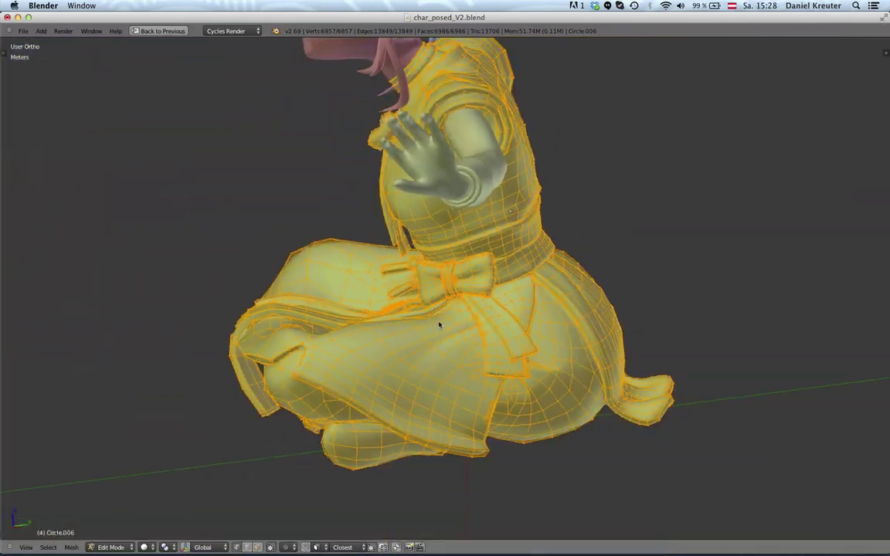
{"action": "middle_click_drag", "start_coordinate": [440, 325], "coordinate": [335, 326]}
{"action": "key", "text": "Tab"}
Step: Examine the seated figure's smoothed clothing, bows and arms from several angles
{"action": "scroll", "coordinate": [248, 318], "scroll_direction": "down", "scroll_amount": 3}
{"action": "middle_click_drag", "start_coordinate": [248, 319], "coordinate": [445, 340]}
{"action": "scroll", "coordinate": [324, 344], "scroll_direction": "up", "scroll_amount": 1}
{"action": "middle_click_drag", "start_coordinate": [323, 344], "coordinate": [556, 251]}
{"action": "scroll", "coordinate": [556, 250], "scroll_direction": "up", "scroll_amount": 4}
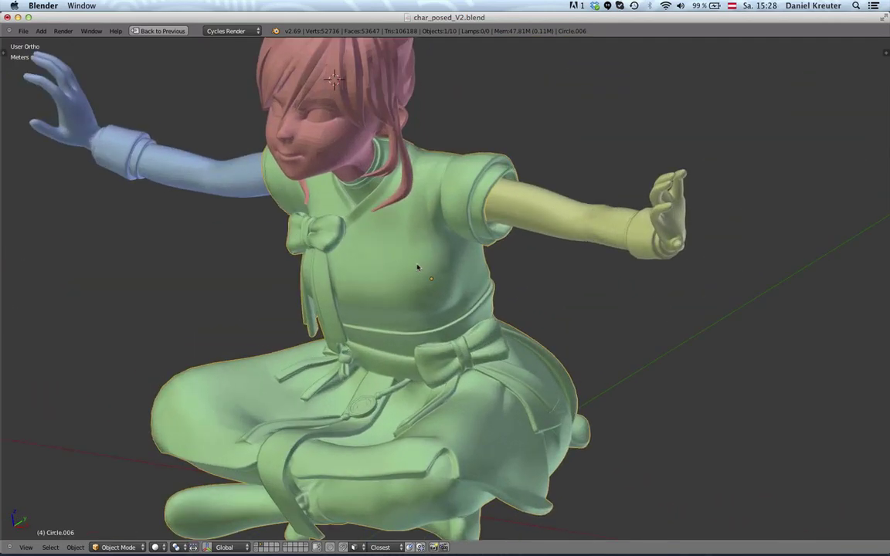
{"action": "scroll", "coordinate": [429, 275], "scroll_direction": "up", "scroll_amount": 2}
{"action": "middle_click_drag", "start_coordinate": [486, 316], "coordinate": [481, 357]}
{"action": "scroll", "coordinate": [521, 389], "scroll_direction": "down", "scroll_amount": 2}
Step: Deselect everything, switch to perspective view, and examine the whole seated figure from different sides
{"action": "key", "text": "a"}
{"action": "scroll", "coordinate": [355, 306], "scroll_direction": "down", "scroll_amount": 3}
{"action": "middle_click_drag", "start_coordinate": [356, 306], "coordinate": [410, 279]}
{"action": "key", "text": "KP_5"}
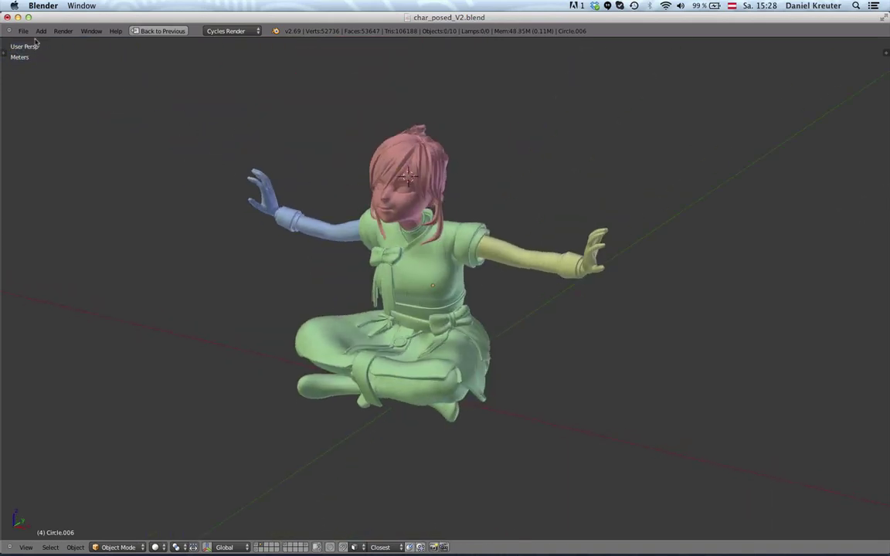
{"action": "middle_click_drag", "start_coordinate": [186, 320], "coordinate": [313, 358]}
{"action": "scroll", "coordinate": [316, 349], "scroll_direction": "down", "scroll_amount": 2}
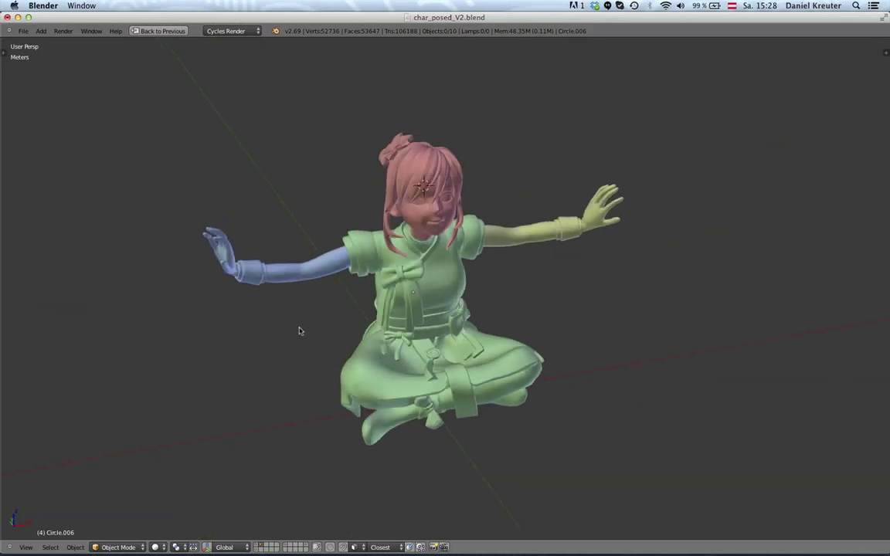
{"action": "middle_click_drag", "start_coordinate": [301, 331], "coordinate": [364, 354]}
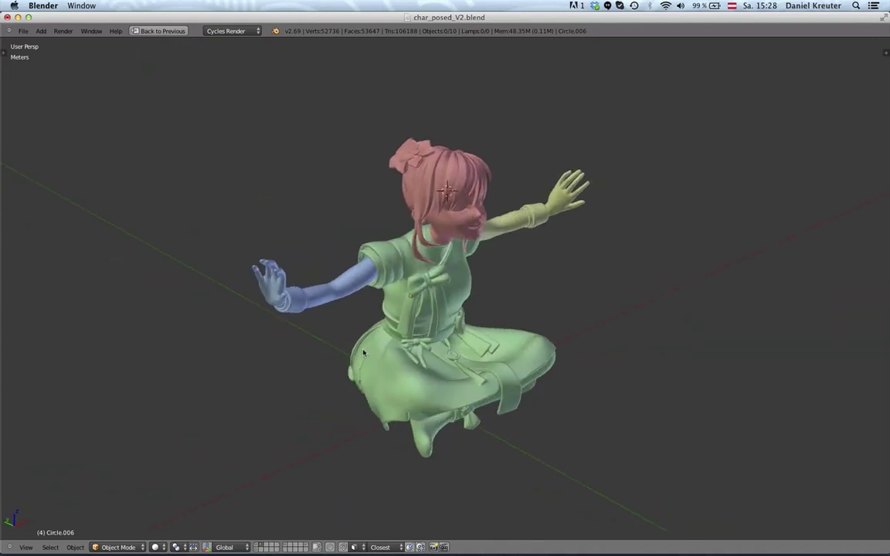
{"action": "scroll", "coordinate": [454, 371], "scroll_direction": "up", "scroll_amount": 1}
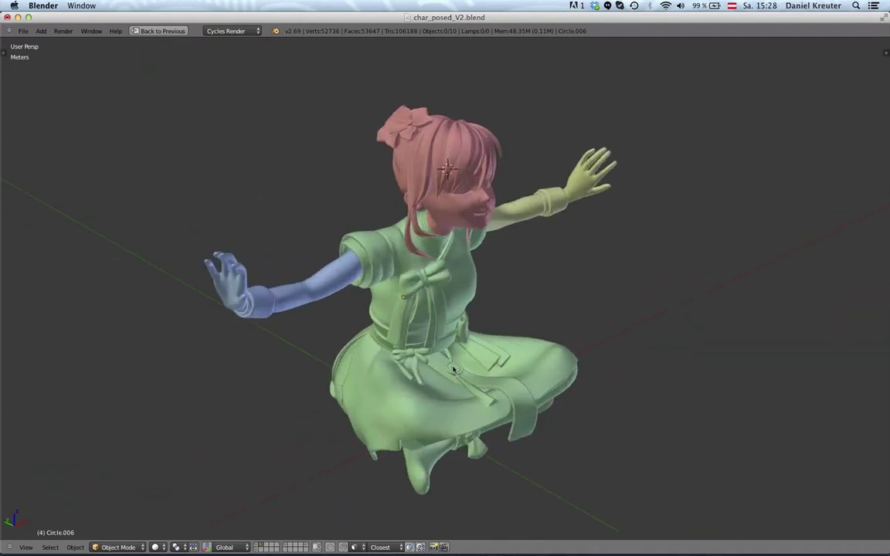
{"action": "middle_click_drag", "start_coordinate": [456, 369], "coordinate": [317, 373]}
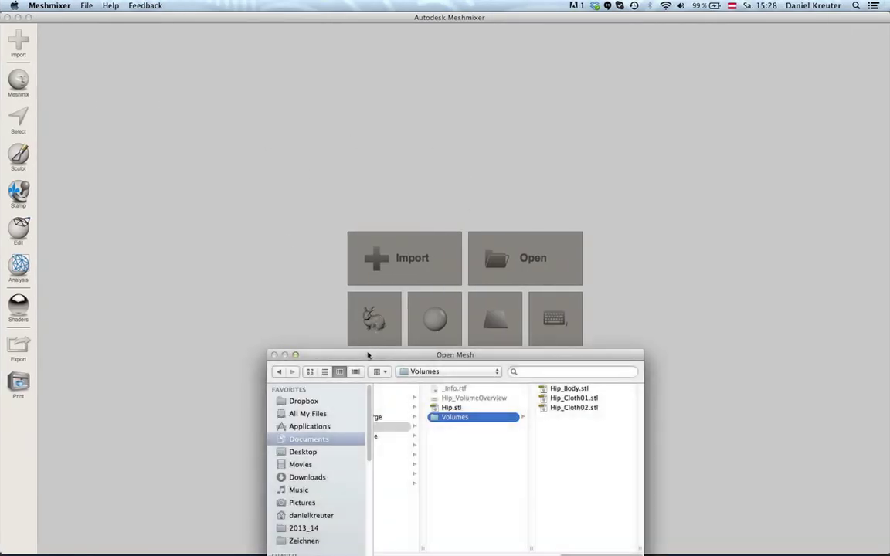
Step: In Meshmixer, load Hip_Body.stl from the Volumes folder
{"action": "left_click_drag", "start_coordinate": [368, 355], "coordinate": [242, 287]}
{"action": "left_click", "coordinate": [425, 321]}
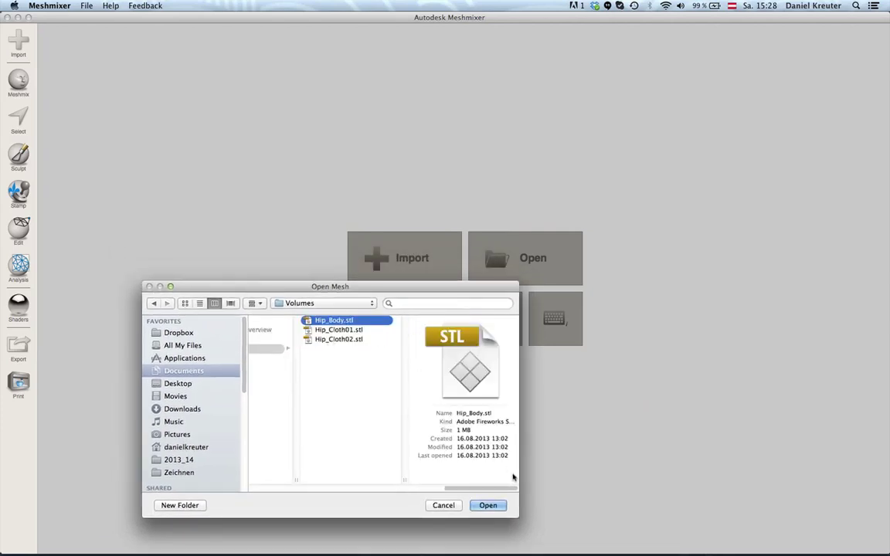
{"action": "left_click", "coordinate": [489, 506]}
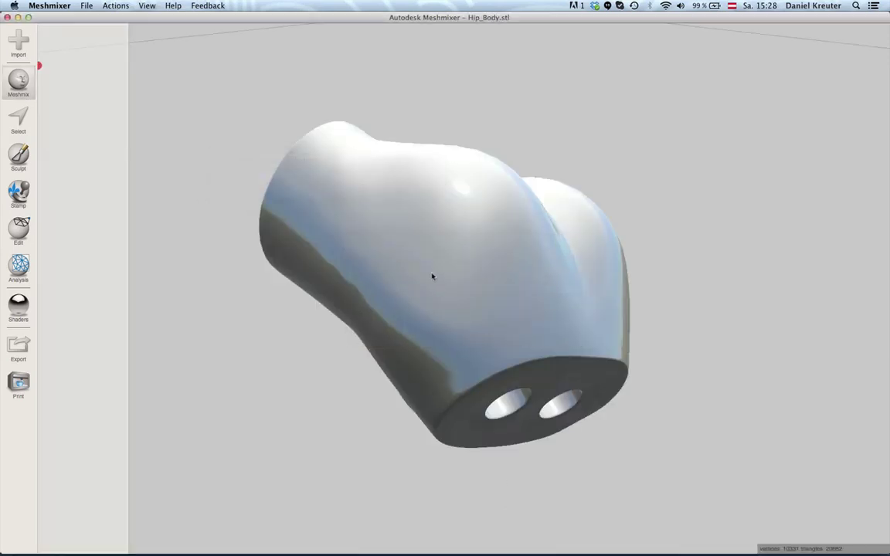
Step: Append Hip_Cloth01.stl from the Volumes folder to the hip body mesh
{"action": "right_click_drag", "start_coordinate": [512, 221], "coordinate": [544, 363]}
{"action": "left_click", "coordinate": [23, 53]}
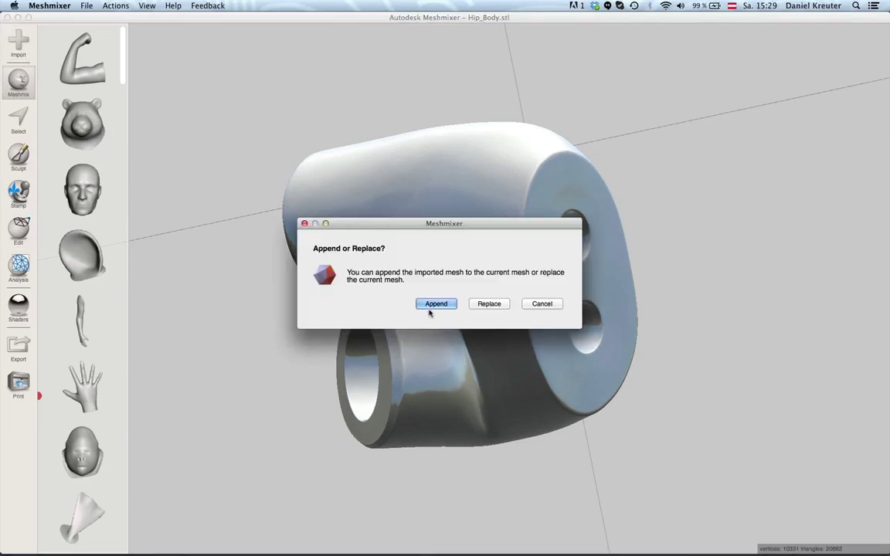
{"action": "left_click", "coordinate": [435, 304]}
{"action": "left_click", "coordinate": [438, 110]}
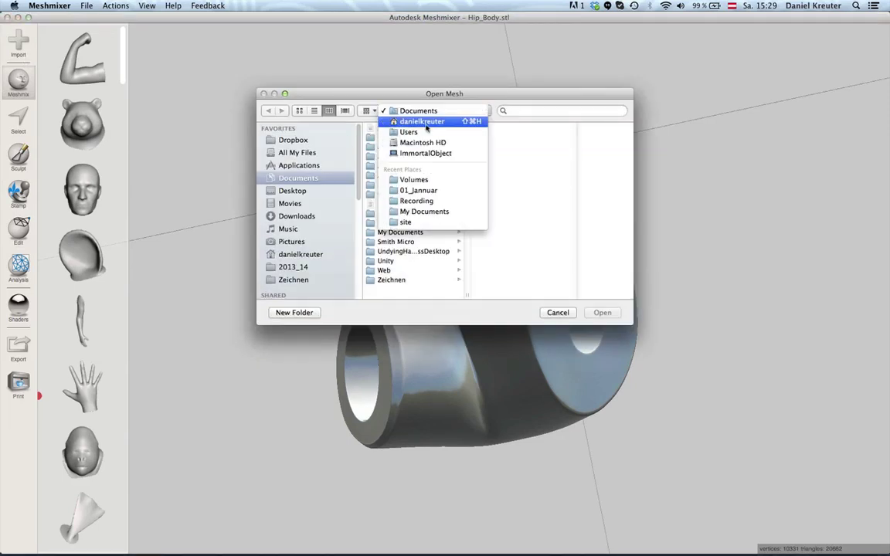
{"action": "left_click", "coordinate": [418, 177]}
{"action": "left_click", "coordinate": [567, 139]}
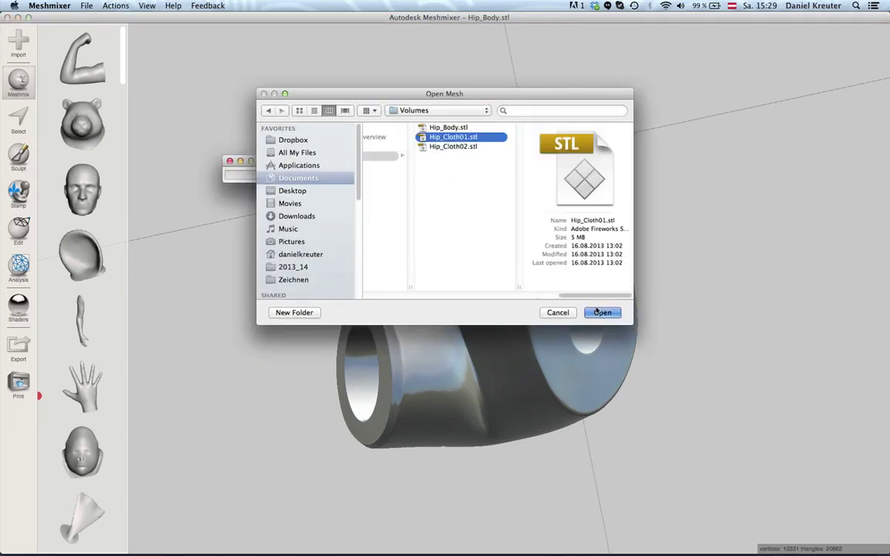
{"action": "left_click", "coordinate": [595, 311]}
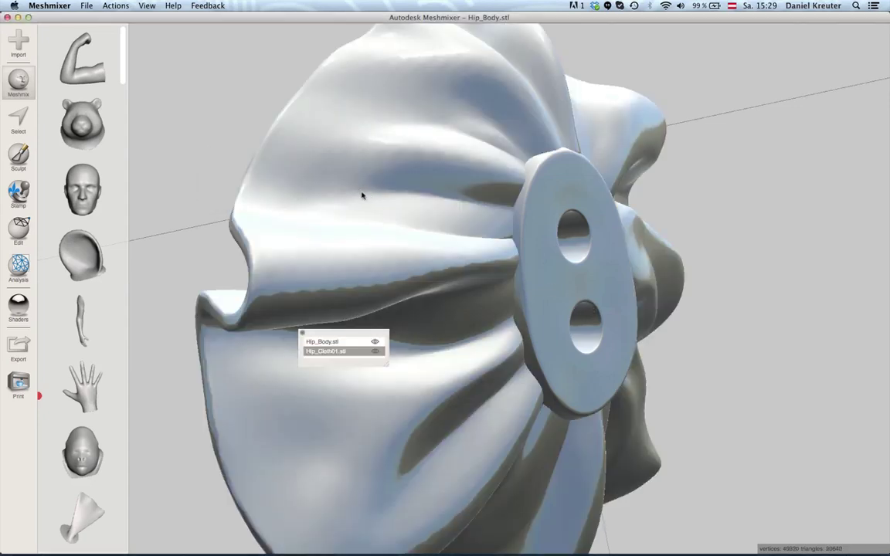
Step: Append Hip_Cloth02.stl from the Volumes folder to the current scene
{"action": "right_click_drag", "start_coordinate": [362, 196], "coordinate": [344, 185]}
{"action": "left_click", "coordinate": [28, 48]}
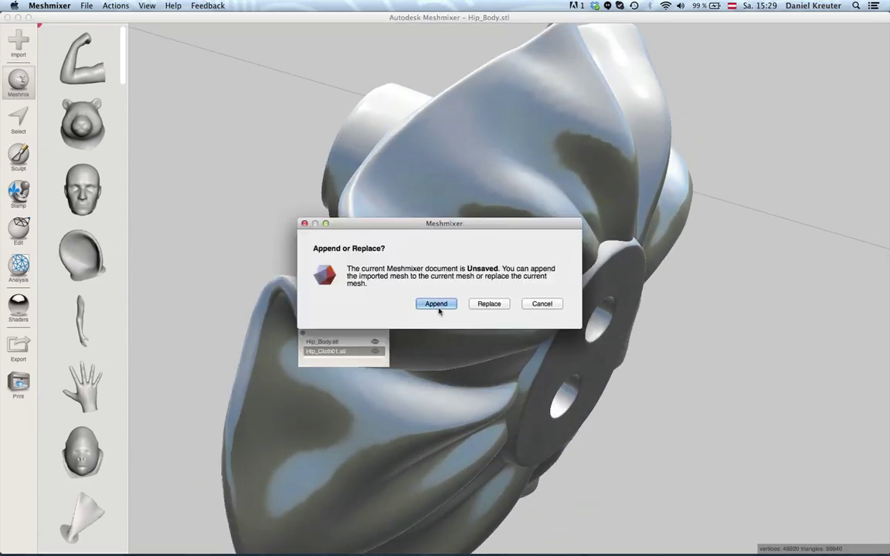
{"action": "left_click", "coordinate": [437, 305]}
{"action": "left_click", "coordinate": [418, 111]}
{"action": "left_click", "coordinate": [422, 181]}
{"action": "left_click", "coordinate": [572, 140]}
{"action": "left_click", "coordinate": [603, 313]}
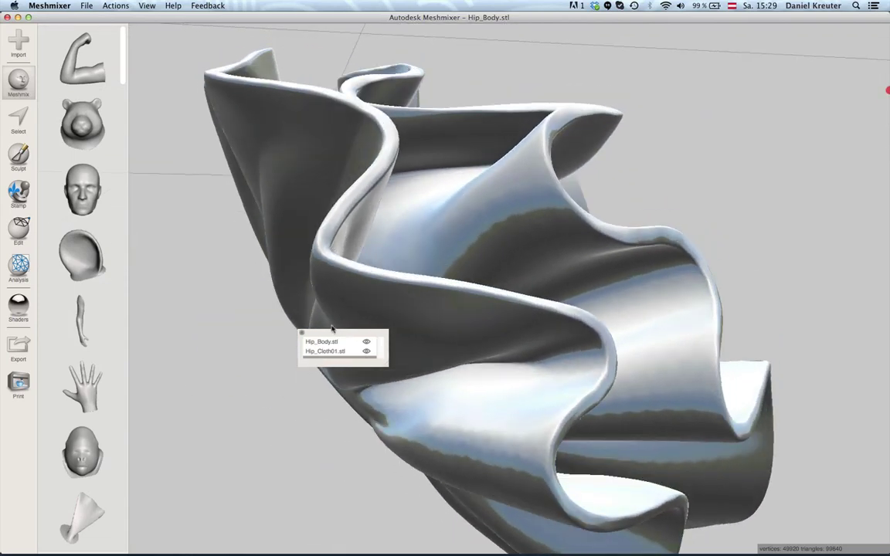
Step: Merge Hip_Body.stl and Hip_Cloth01.stl into one mesh with Boolean Union and accept the result
{"action": "left_click_drag", "start_coordinate": [303, 333], "coordinate": [133, 108]}
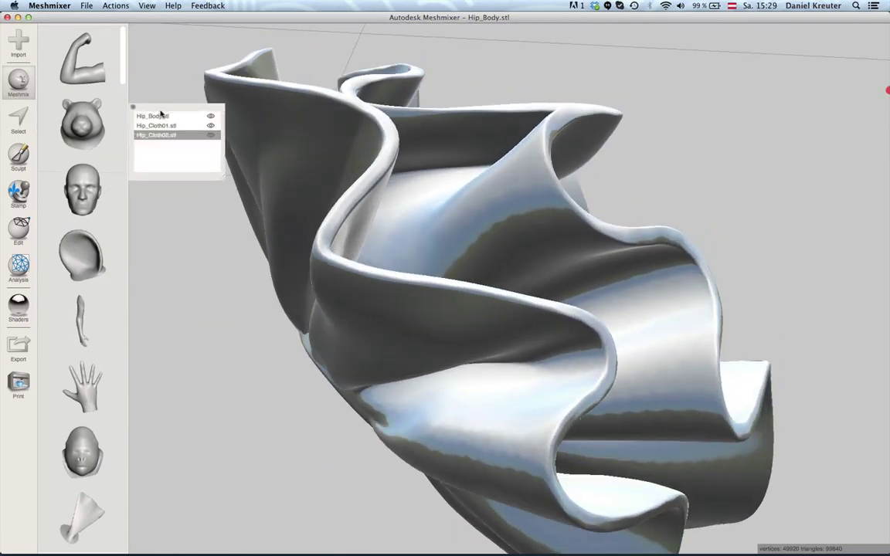
{"action": "left_click", "coordinate": [152, 116]}
{"action": "left_click", "coordinate": [167, 126], "text": "shift"}
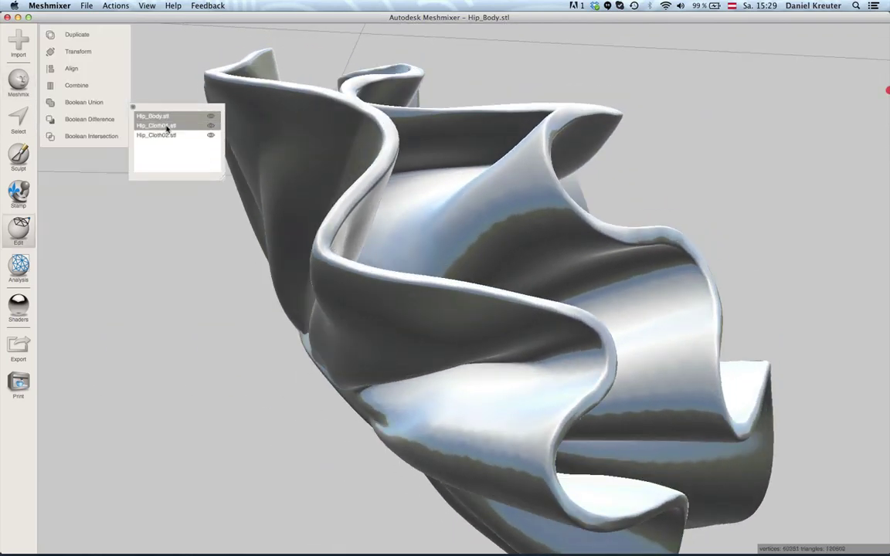
{"action": "left_click", "coordinate": [84, 102]}
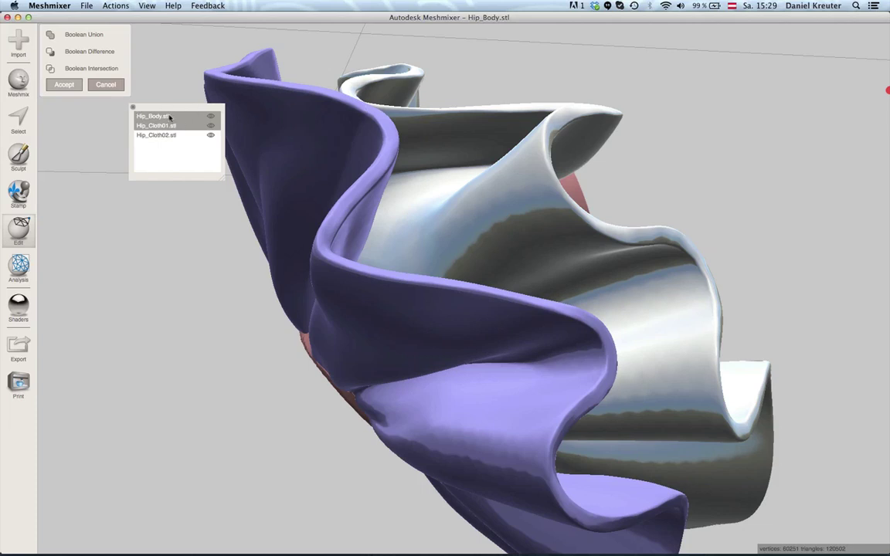
{"action": "key", "text": "Return"}
Step: Merge the combined Hip_Body.stl with Hip_Cloth02.stl using Boolean Union, check the underside of the preview and accept
{"action": "left_click", "coordinate": [331, 126], "text": "shift"}
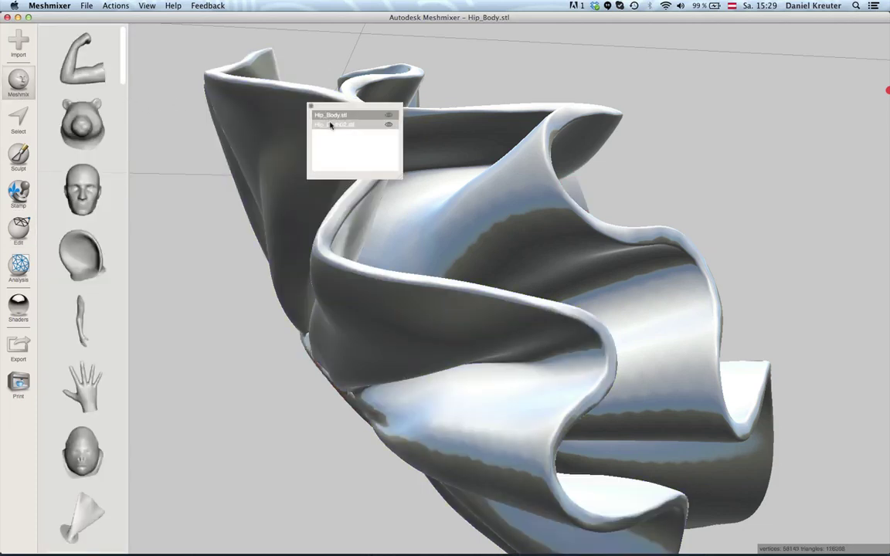
{"action": "left_click", "coordinate": [331, 128], "text": "shift"}
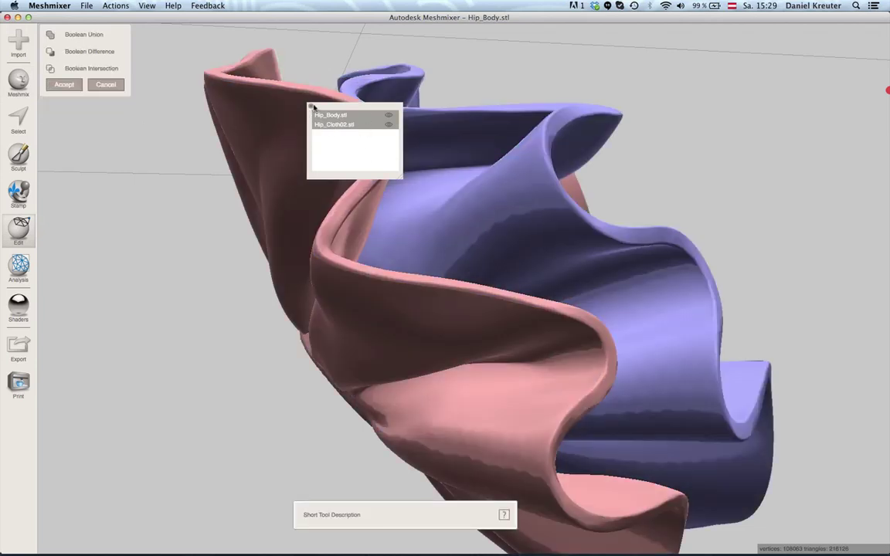
{"action": "left_click", "coordinate": [310, 106]}
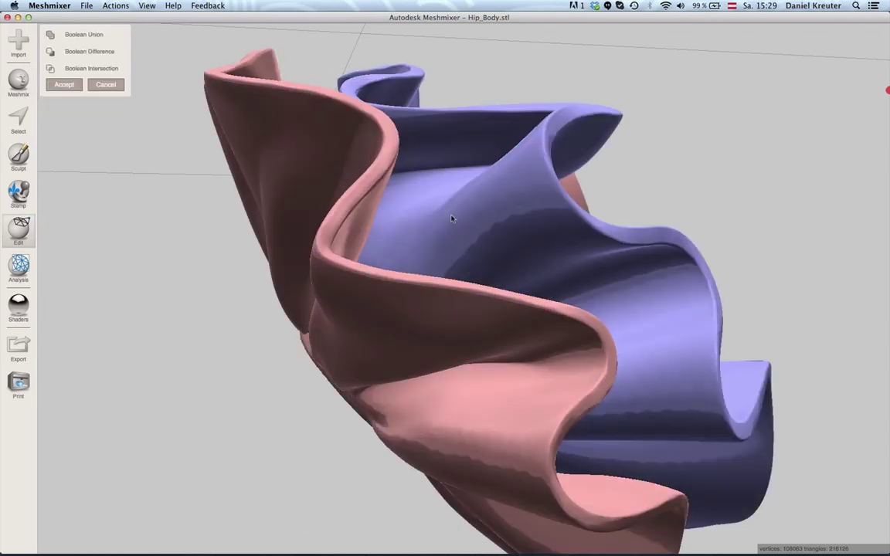
{"action": "right_click_drag", "start_coordinate": [452, 220], "coordinate": [323, 320]}
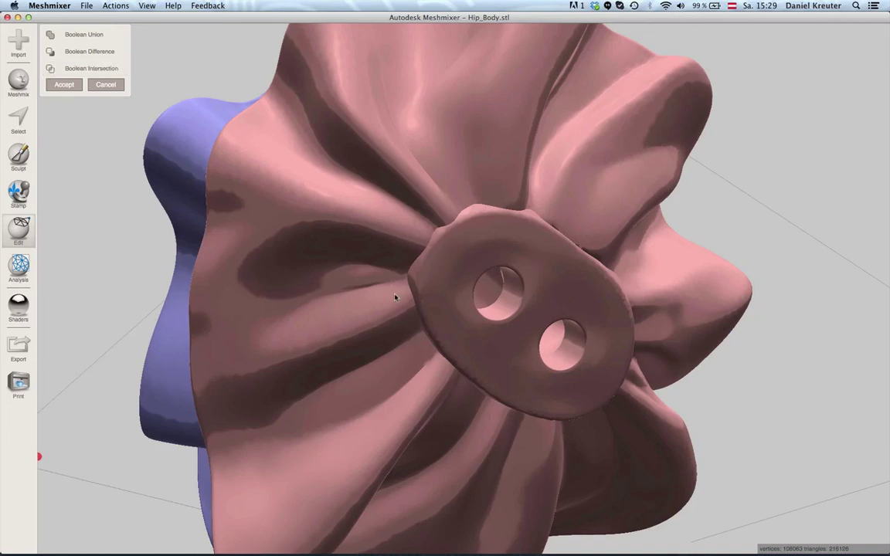
{"action": "right_click_drag", "start_coordinate": [397, 293], "coordinate": [410, 255]}
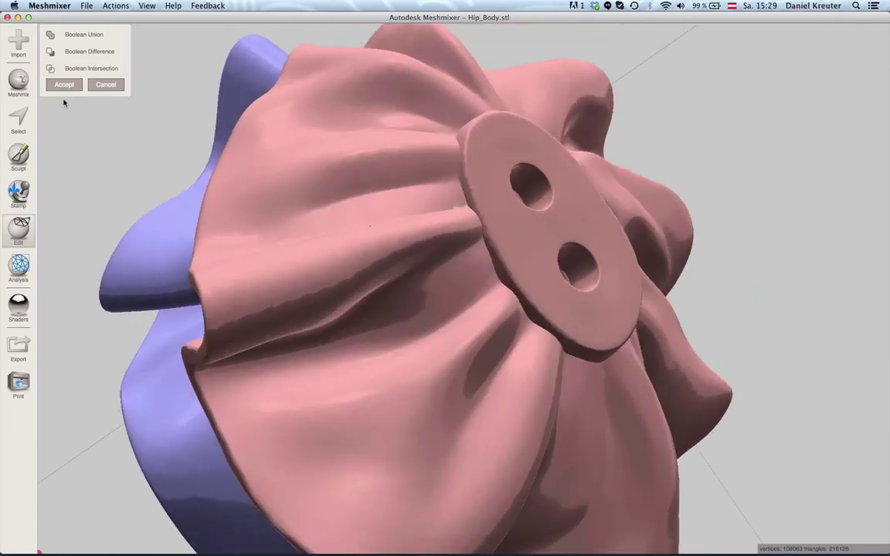
Step: Run the Inspector on the merged hip mesh and check the whole part for defects
{"action": "left_click", "coordinate": [20, 268]}
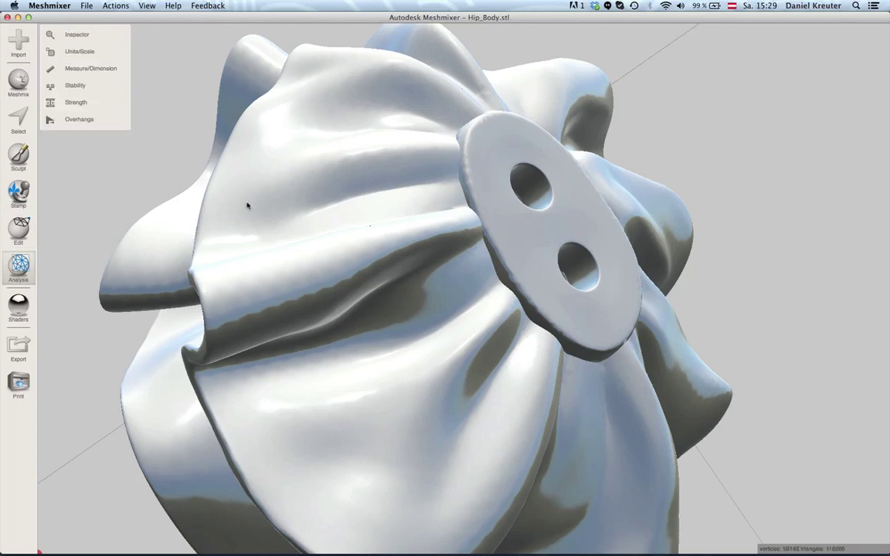
{"action": "left_click", "coordinate": [87, 35]}
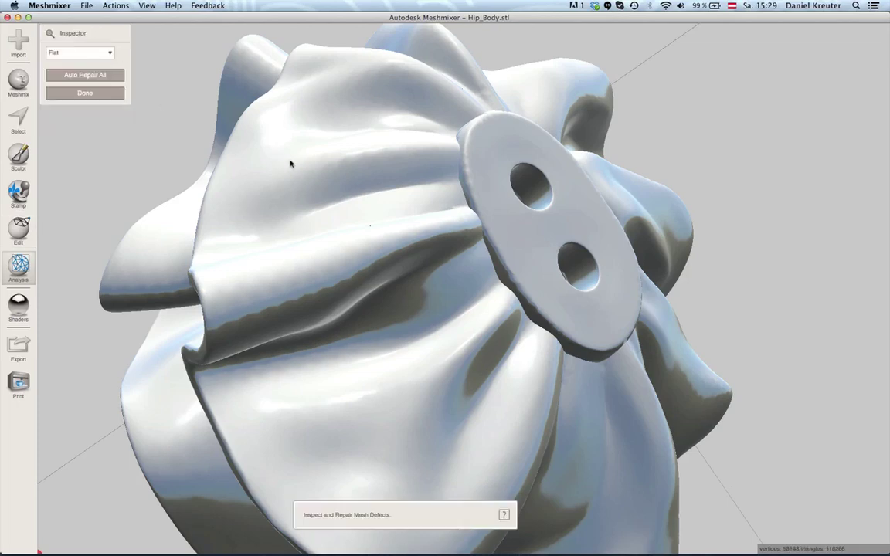
{"action": "scroll", "coordinate": [295, 166], "scroll_direction": "down", "scroll_amount": 10}
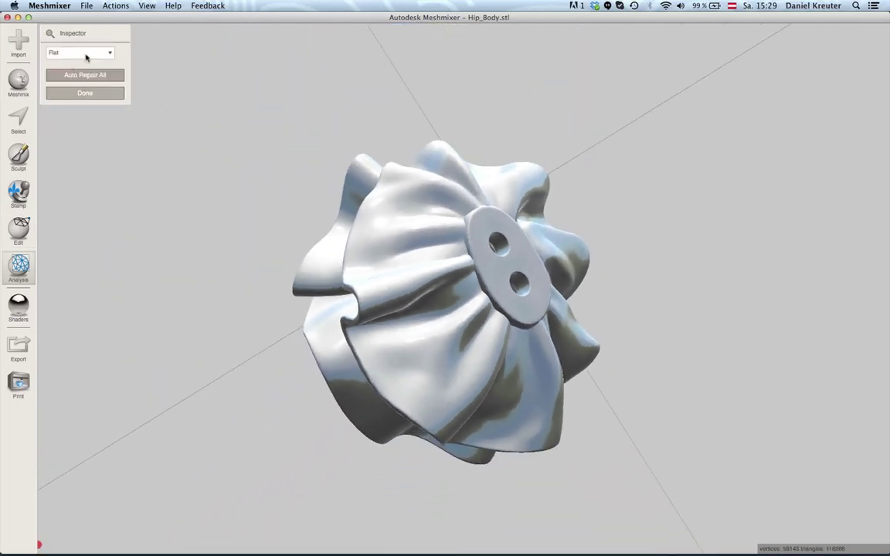
{"action": "left_click", "coordinate": [86, 54]}
{"action": "left_click", "coordinate": [103, 74]}
{"action": "left_click", "coordinate": [22, 262]}
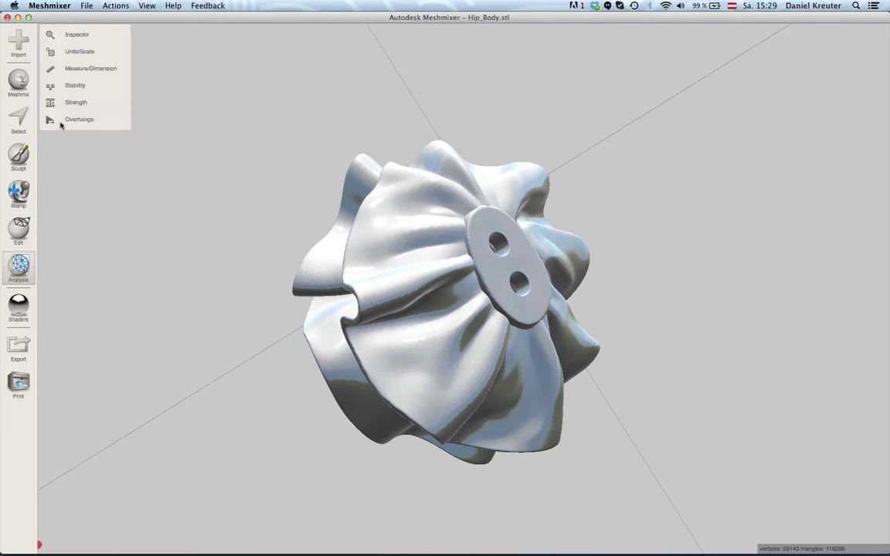
Step: Rerun the Inspector with the Smooth fill option, check the mesh from the opposite side and finish the inspection
{"action": "left_click", "coordinate": [82, 34]}
{"action": "left_click", "coordinate": [104, 52]}
{"action": "left_click", "coordinate": [94, 60]}
{"action": "left_click", "coordinate": [95, 49]}
{"action": "left_click", "coordinate": [104, 82]}
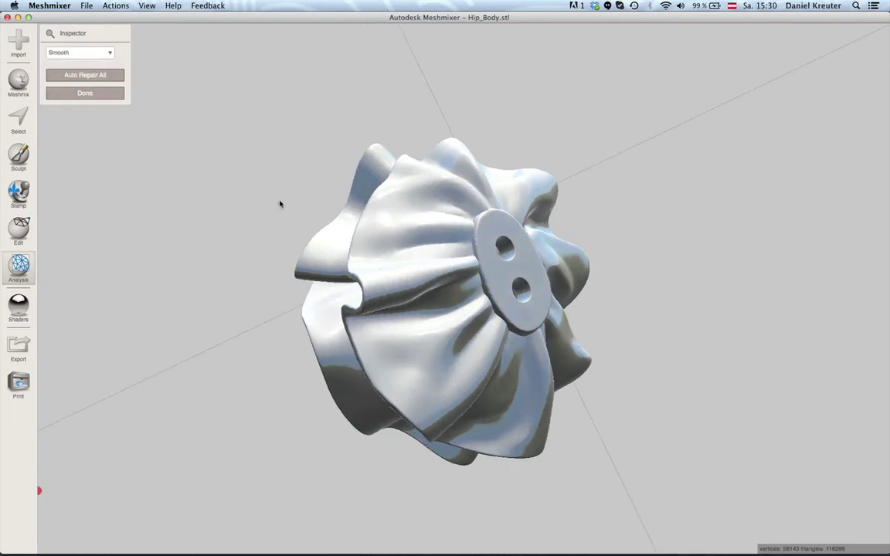
{"action": "right_click_drag", "start_coordinate": [303, 204], "coordinate": [585, 303]}
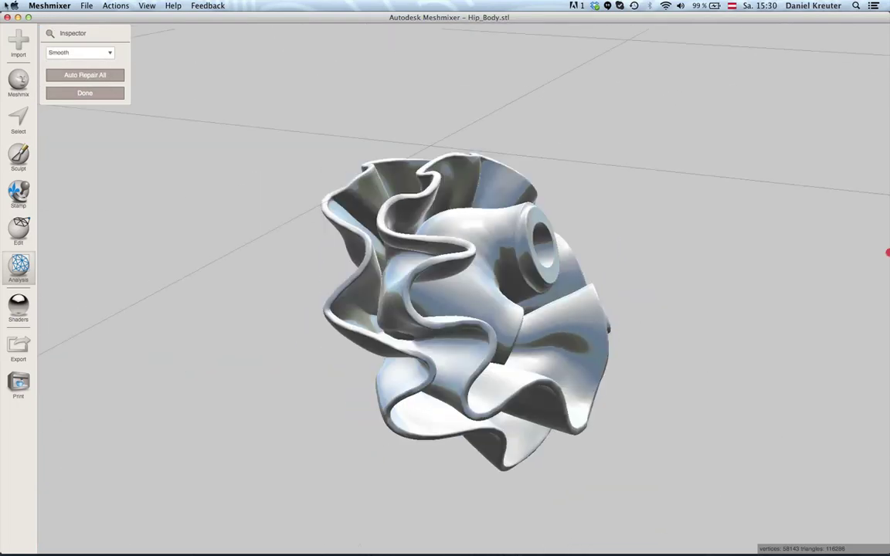
{"action": "left_click", "coordinate": [85, 93]}
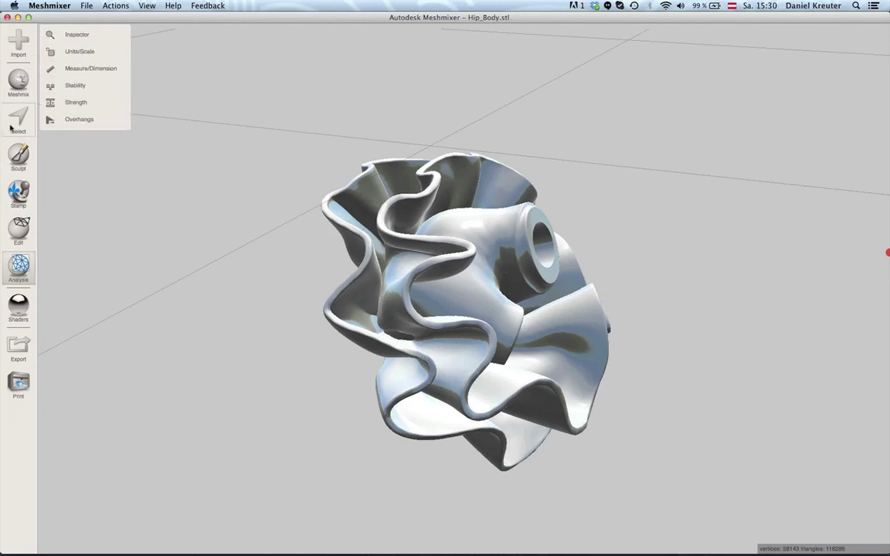
Step: Run the Inspector with the Flat fill option and auto-repair all defects on the merged mesh
{"action": "left_click", "coordinate": [68, 34]}
{"action": "left_click", "coordinate": [74, 75]}
{"action": "right_click_drag", "start_coordinate": [390, 296], "coordinate": [194, 145]}
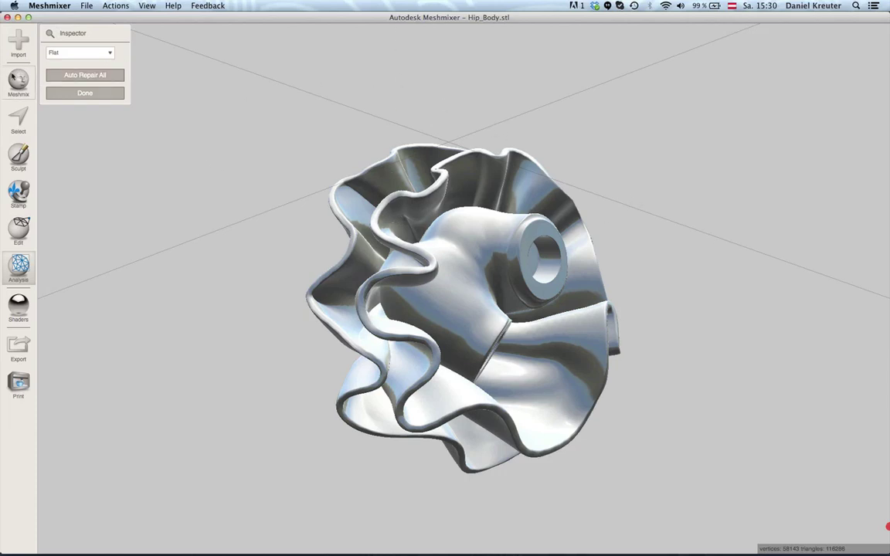
{"action": "left_click", "coordinate": [70, 78]}
{"action": "left_click", "coordinate": [18, 265]}
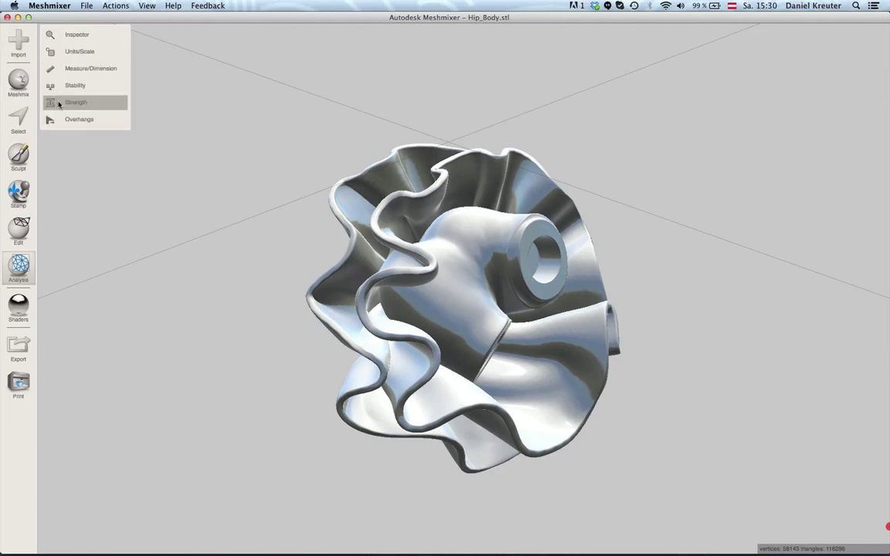
Step: Export the merged mesh to the Desktop as Untitled in OBJ format
{"action": "mouse_move", "coordinate": [195, 147]}
{"action": "right_mouse_down"}
{"action": "mouse_move", "coordinate": [201, 160]}
{"action": "mouse_move", "coordinate": [202, 147]}
{"action": "right_mouse_up"}
{"action": "scroll", "coordinate": [202, 147], "scroll_direction": "down", "scroll_amount": 2}
{"action": "left_click", "coordinate": [89, 4]}
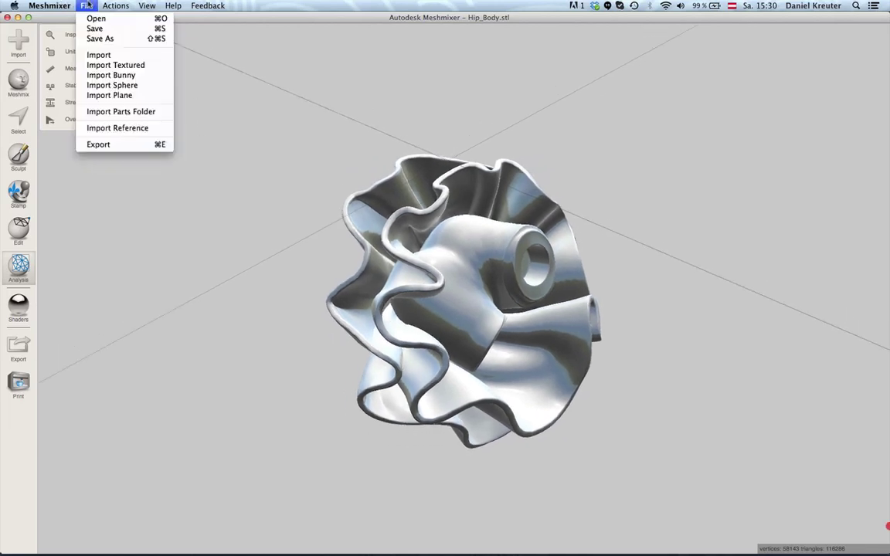
{"action": "left_click", "coordinate": [99, 144]}
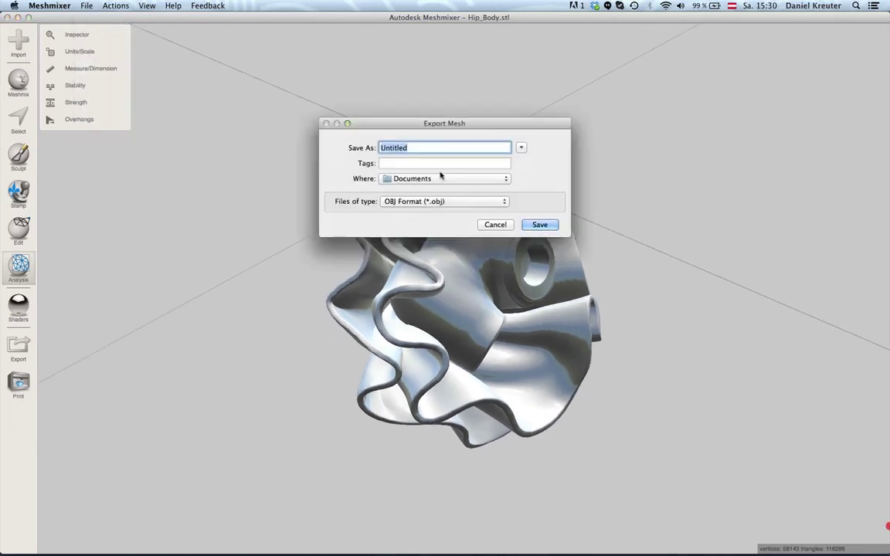
{"action": "left_click", "coordinate": [442, 180]}
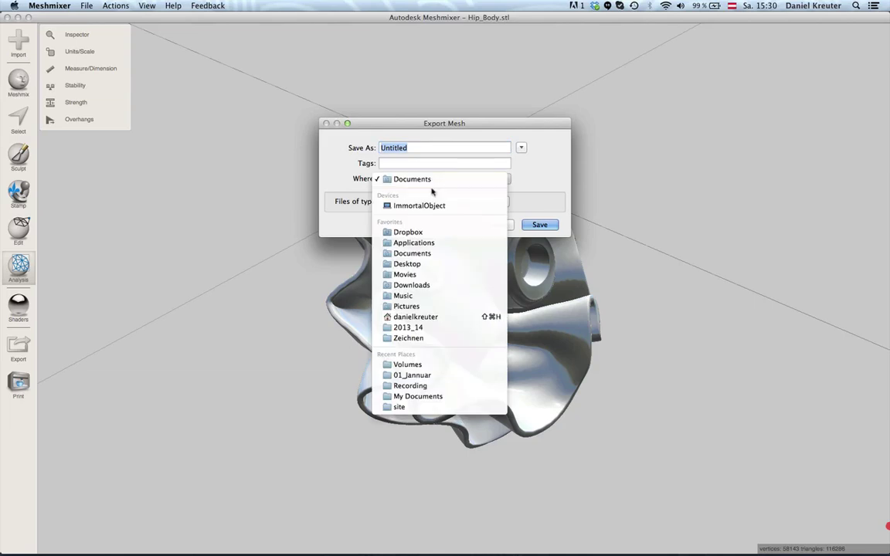
{"action": "left_click", "coordinate": [528, 163]}
{"action": "left_click", "coordinate": [415, 179]}
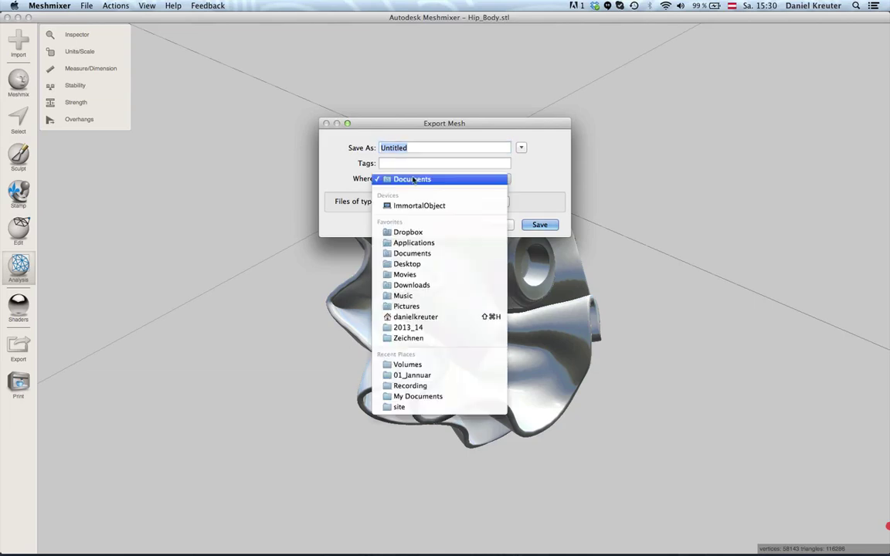
{"action": "left_click", "coordinate": [386, 265]}
{"action": "left_click", "coordinate": [408, 264]}
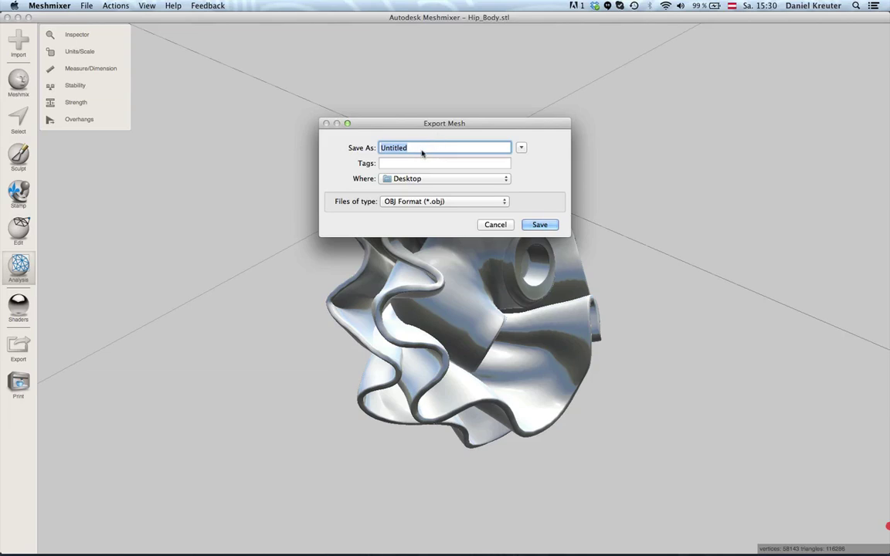
{"action": "left_click", "coordinate": [540, 225]}
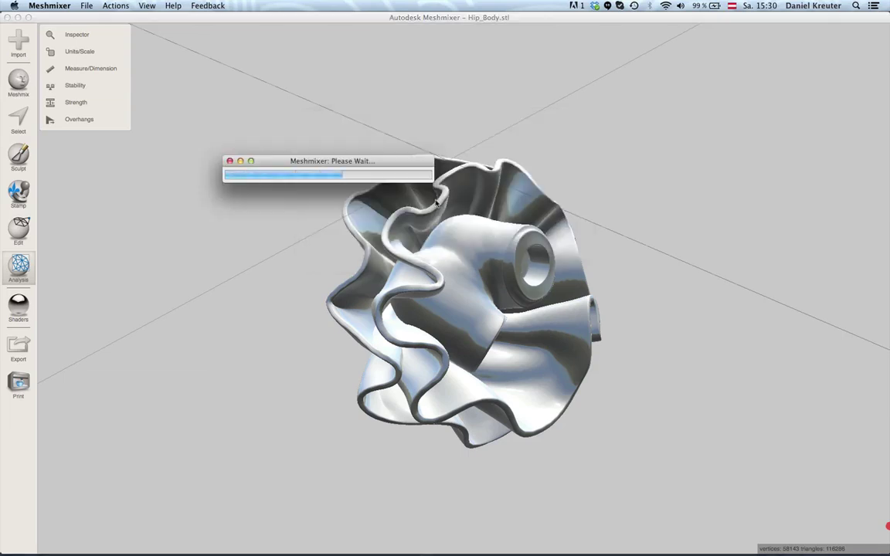
Step: Switch to Blender and start a new file
{"action": "key", "text": "ctrl+Left"}
{"action": "scroll", "coordinate": [511, 213], "scroll_direction": "down", "scroll_amount": 1}
{"action": "key", "text": "super+n"}
{"action": "left_click", "coordinate": [514, 217]}
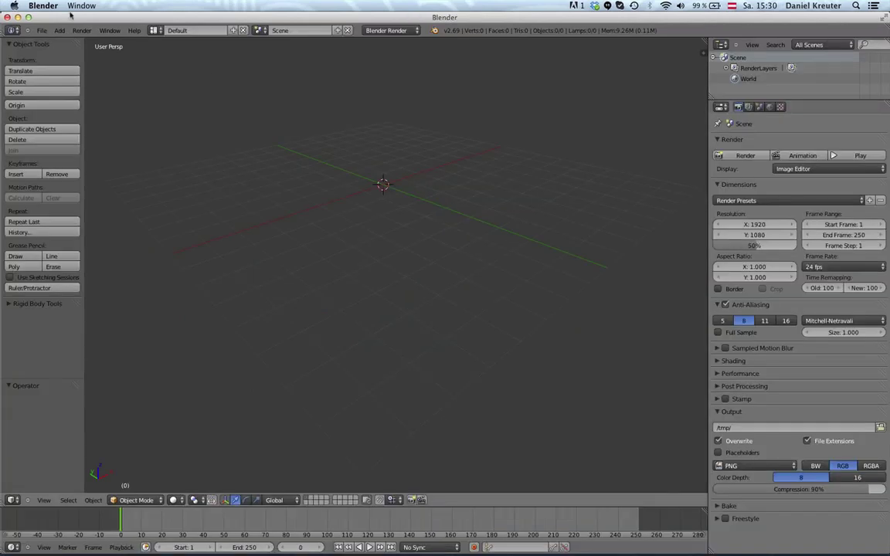
Step: Import Untitled.obj from the Desktop as a Wavefront OBJ
{"action": "left_click", "coordinate": [41, 30]}
{"action": "mouse_move", "coordinate": [78, 194]}
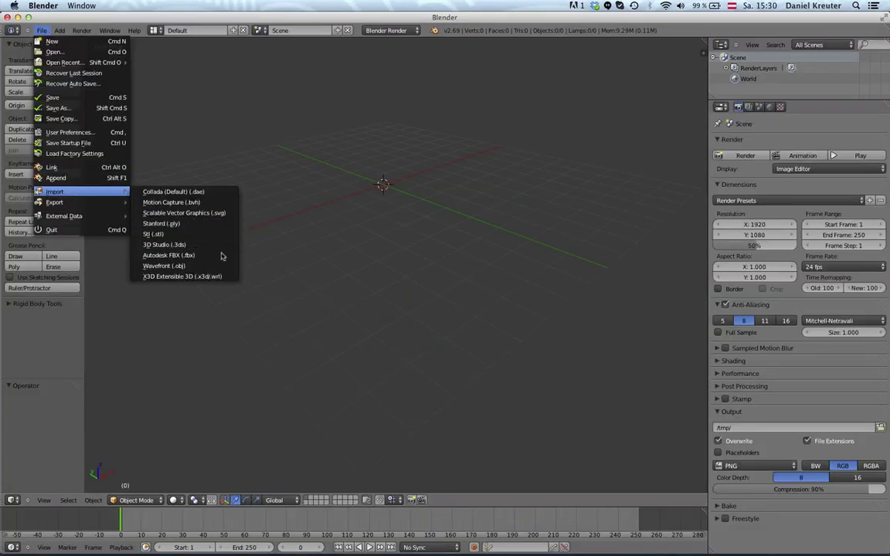
{"action": "left_click", "coordinate": [166, 266]}
{"action": "left_click", "coordinate": [29, 153]}
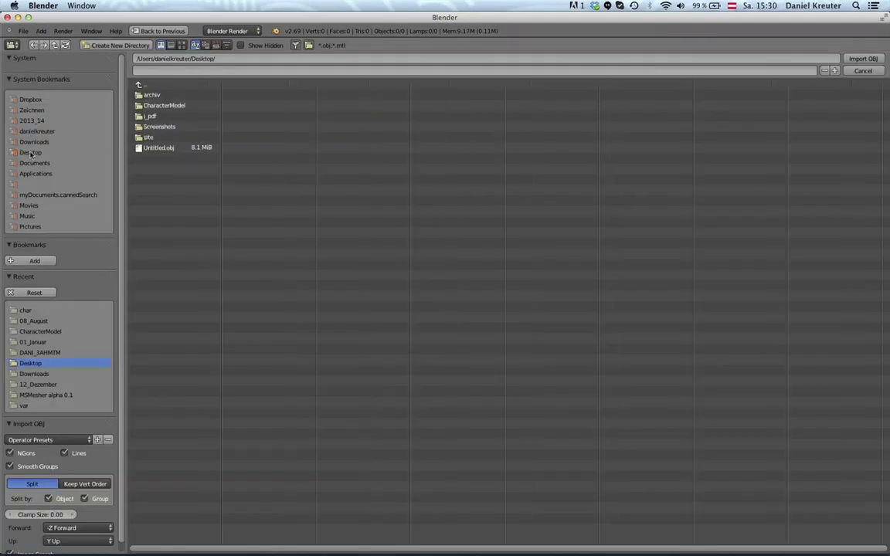
{"action": "left_click", "coordinate": [171, 151]}
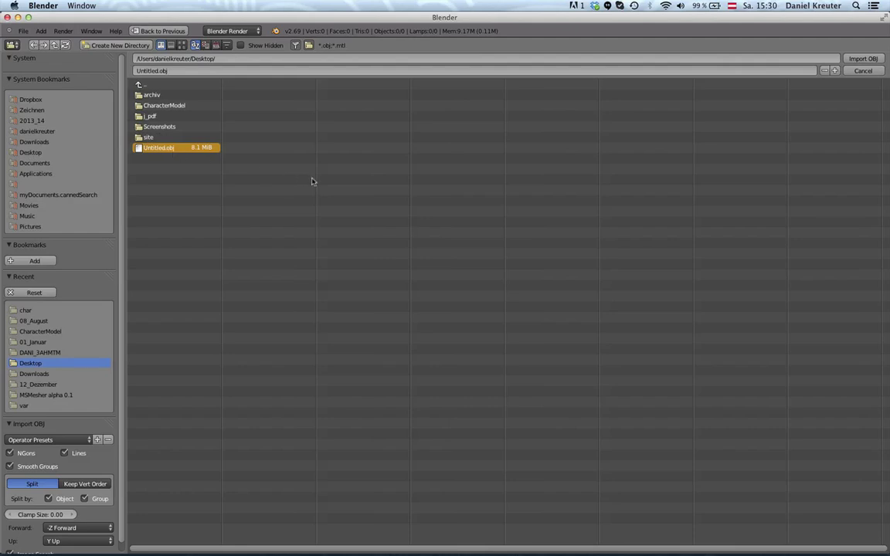
Step: Switch to orthographic view and examine up close the seam where the connector plate meets the cloth folds
{"action": "scroll", "coordinate": [348, 187], "scroll_direction": "down", "scroll_amount": 3}
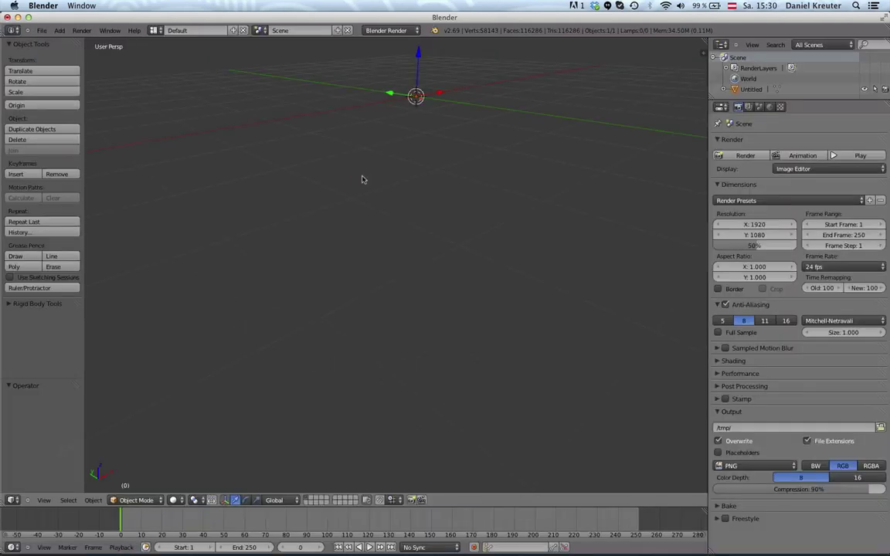
{"action": "scroll", "coordinate": [387, 181], "scroll_direction": "down", "scroll_amount": 5}
{"action": "middle_click_drag", "start_coordinate": [390, 179], "coordinate": [473, 460]}
{"action": "key", "text": "KP_5"}
{"action": "scroll", "coordinate": [330, 351], "scroll_direction": "up", "scroll_amount": 5}
{"action": "scroll", "coordinate": [392, 246], "scroll_direction": "up", "scroll_amount": 10}
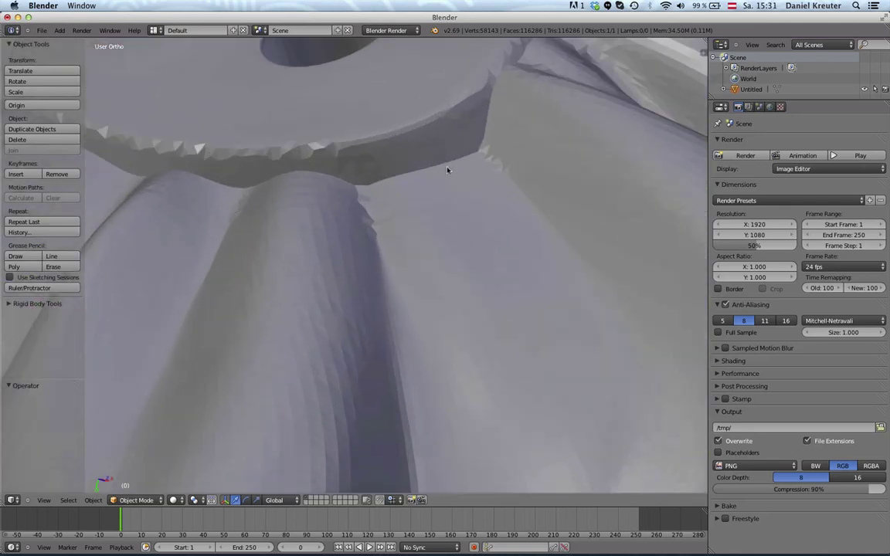
Step: Select the imported mesh, enter Edit Mode and deselect all its geometry
{"action": "right_click", "coordinate": [434, 211]}
{"action": "middle_click_drag", "start_coordinate": [447, 173], "coordinate": [363, 213]}
{"action": "key", "text": "Tab"}
{"action": "key", "text": "a"}
Step: Enable the Mesh: 3D Print Toolbox add-on in the user preferences and close them
{"action": "left_click", "coordinate": [42, 30]}
{"action": "left_click", "coordinate": [58, 116]}
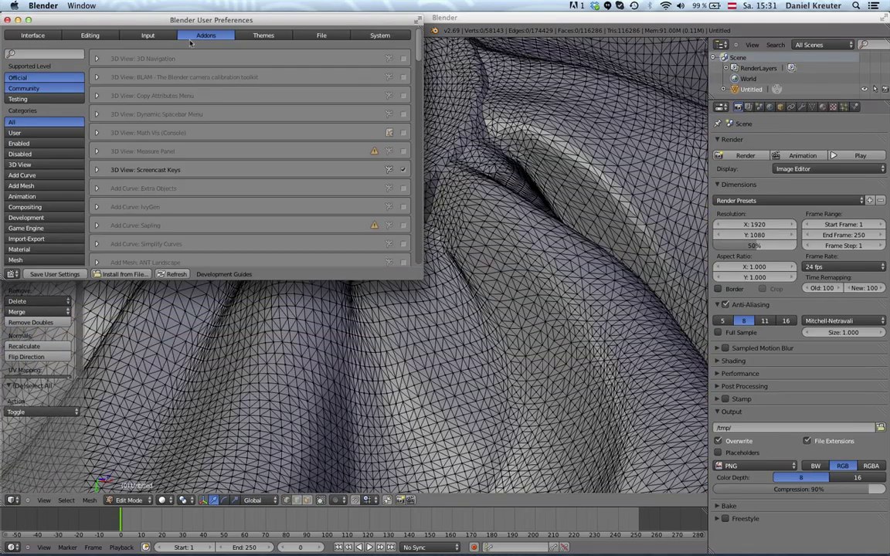
{"action": "left_click", "coordinate": [52, 56]}
{"action": "type", "text": "box"}
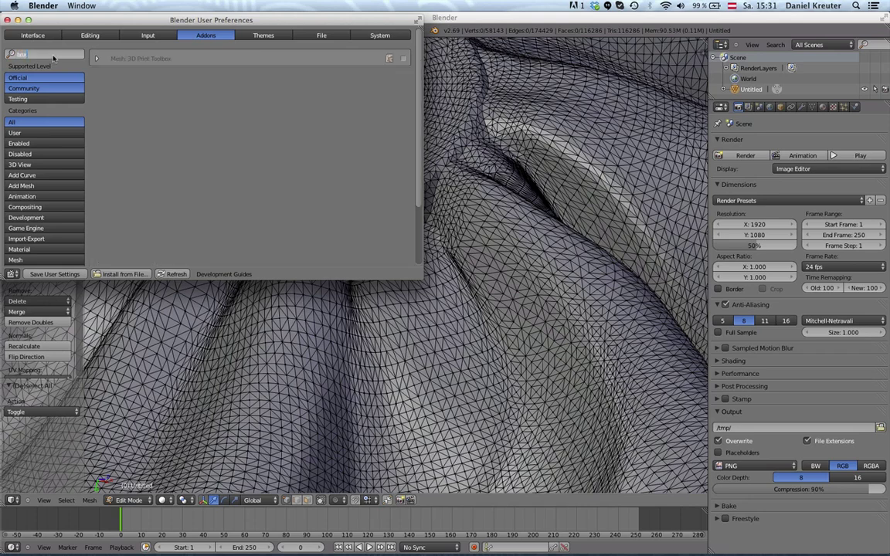
{"action": "left_click", "coordinate": [403, 59]}
{"action": "left_click", "coordinate": [7, 20]}
Step: Run the Print3D Solid check on the mesh, return to Object Mode and review the check output
{"action": "scroll", "coordinate": [37, 200], "scroll_direction": "down", "scroll_amount": 10}
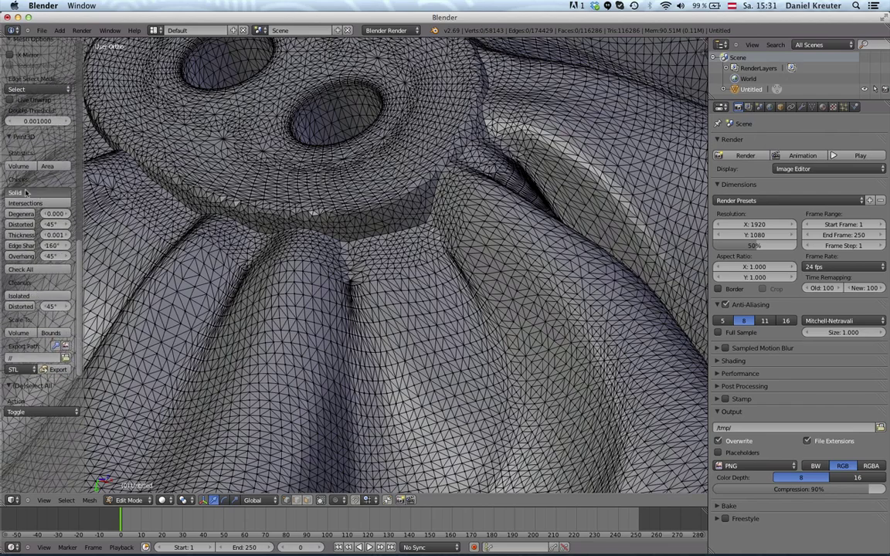
{"action": "key", "text": "Home"}
{"action": "scroll", "coordinate": [348, 193], "scroll_direction": "up", "scroll_amount": 7}
{"action": "middle_click_drag", "start_coordinate": [355, 167], "coordinate": [383, 179]}
{"action": "key", "text": "Tab"}
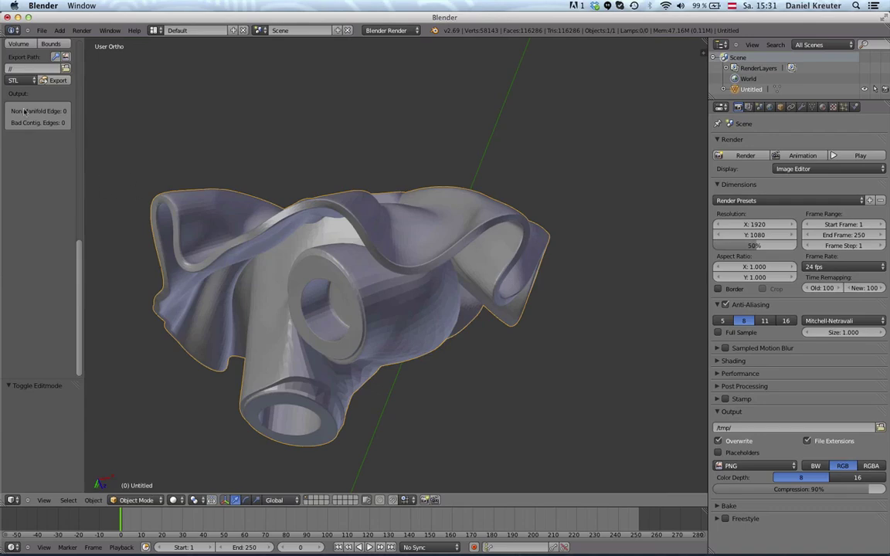
Step: In Edit Mode with nothing selected, run Select Non Manifold and examine the mesh for highlighted edges
{"action": "key", "text": "Tab"}
{"action": "key", "text": "a"}
{"action": "key", "text": "a"}
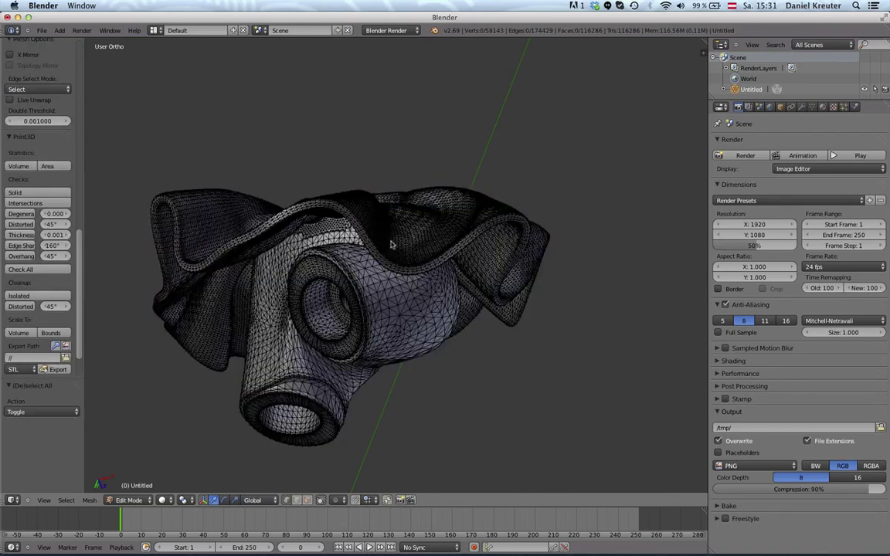
{"action": "key", "text": "shift+ctrl+alt+m"}
{"action": "middle_click_drag", "start_coordinate": [357, 218], "coordinate": [408, 198]}
{"action": "scroll", "coordinate": [408, 198], "scroll_direction": "up", "scroll_amount": 2}
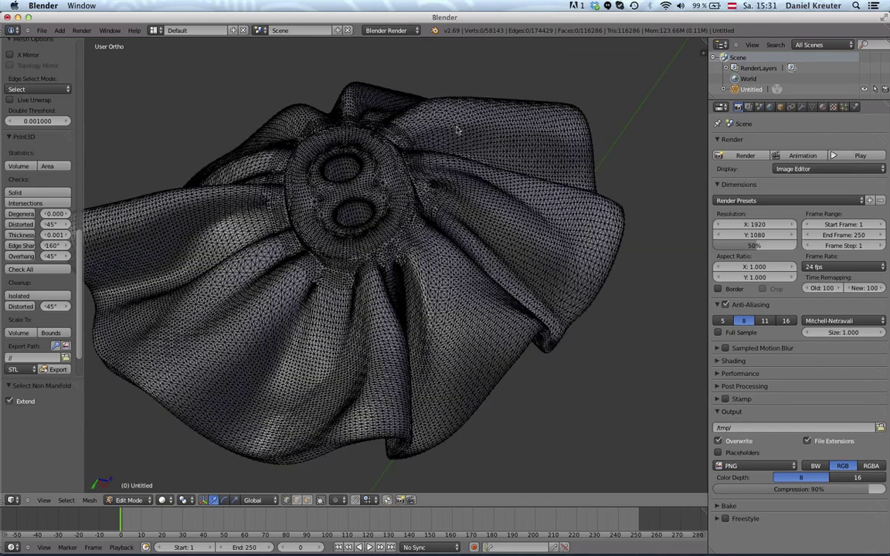
Step: Return to Object Mode, switch the viewport to perspective and examine the whole mesh
{"action": "key", "text": "Tab"}
{"action": "key", "text": "KP_5"}
{"action": "scroll", "coordinate": [381, 302], "scroll_direction": "down", "scroll_amount": 5}
{"action": "scroll", "coordinate": [382, 233], "scroll_direction": "up", "scroll_amount": 5}
{"action": "scroll", "coordinate": [370, 188], "scroll_direction": "down", "scroll_amount": 5}
{"action": "middle_click_drag", "start_coordinate": [364, 293], "coordinate": [379, 240]}
Step: Switch to Meshmixer and undo the previous merges and imports until only the hip body is left
{"action": "key", "text": "ctrl+Right"}
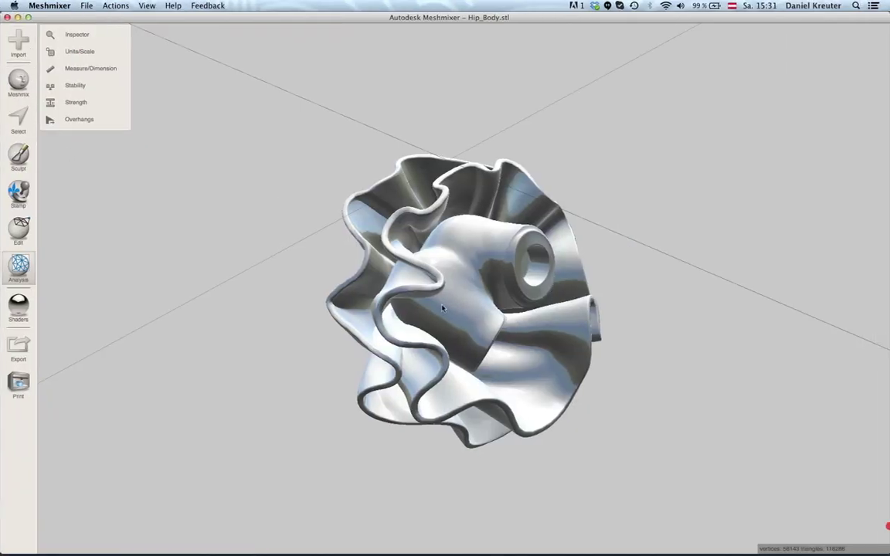
{"action": "right_click_drag", "start_coordinate": [332, 207], "coordinate": [501, 198]}
{"action": "left_click", "coordinate": [76, 35]}
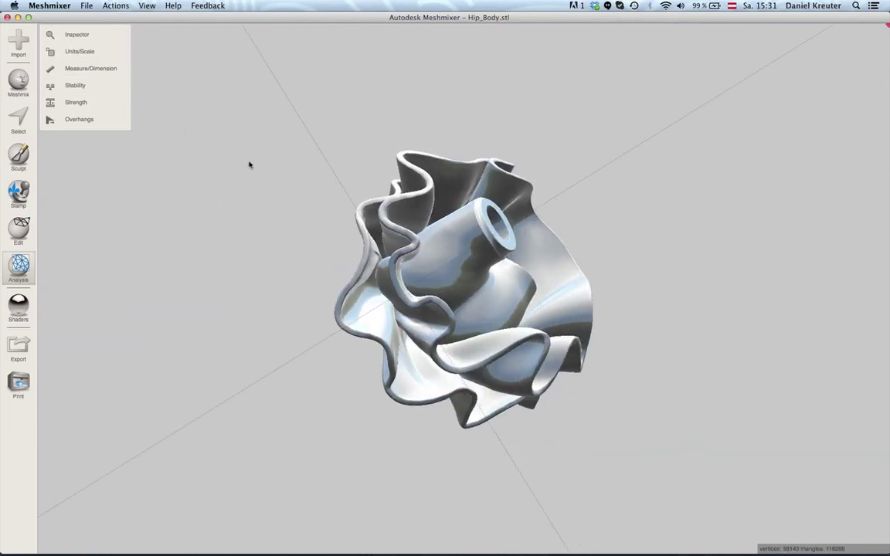
{"action": "key", "text": "super+z"}
{"action": "key", "text": "super+z"}
{"action": "key", "text": "super+z"}
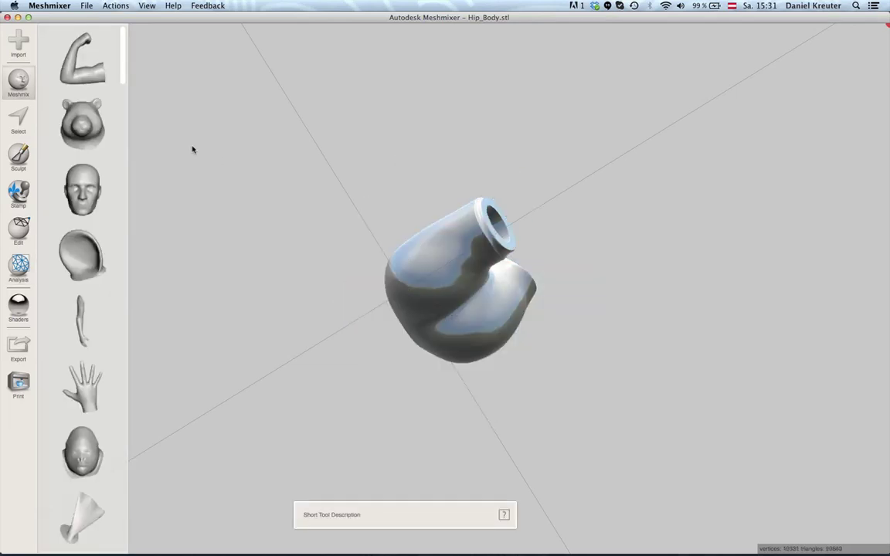
Step: Import Hip_Cloth01.stl from the Volumes folder into the scene alongside the hip body
{"action": "left_click", "coordinate": [19, 42]}
{"action": "key", "text": "Return"}
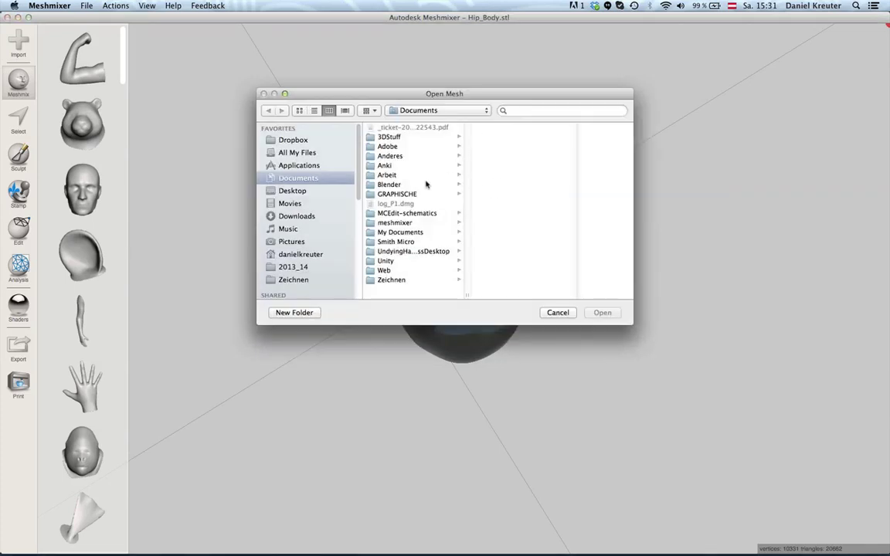
{"action": "left_click", "coordinate": [421, 110]}
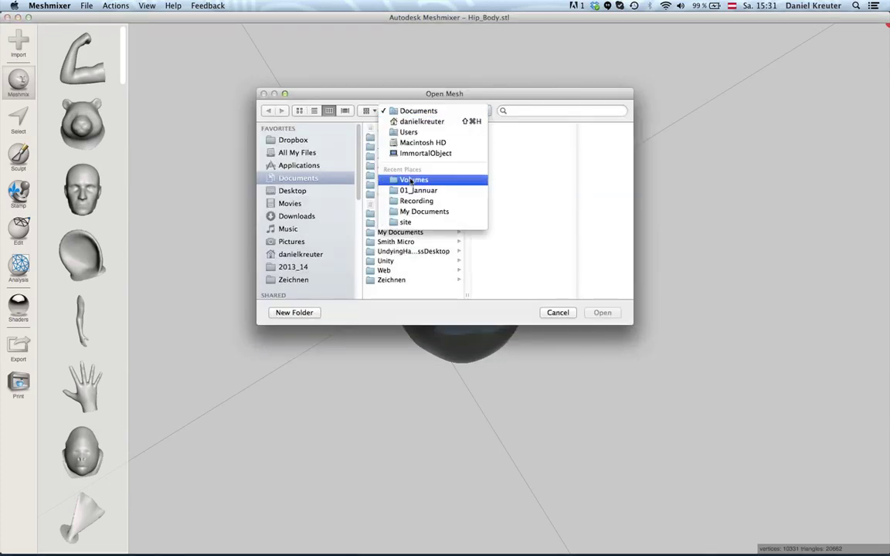
{"action": "left_click", "coordinate": [417, 177]}
{"action": "left_click", "coordinate": [556, 137]}
{"action": "key", "text": "Return"}
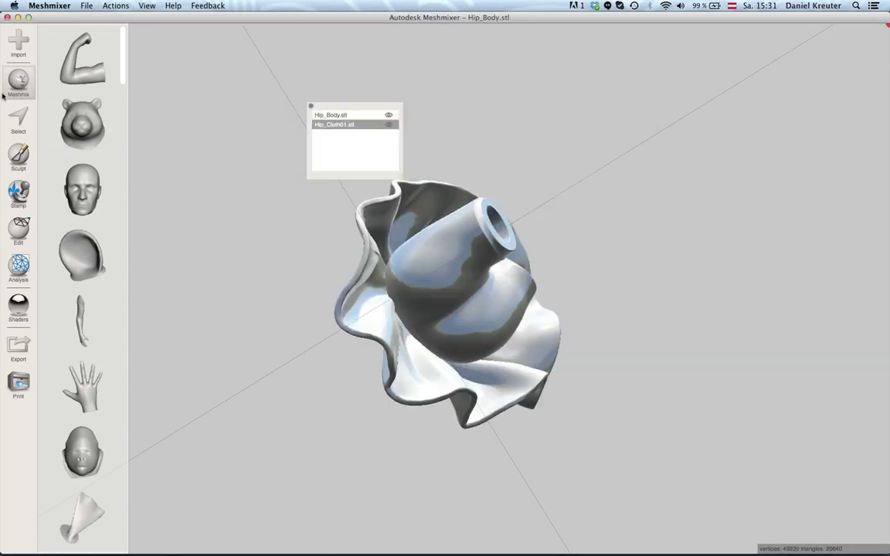
Step: Select Hip_Body.stl together with Hip_Cloth01.stl and merge them with Combine
{"action": "left_click", "coordinate": [351, 116], "text": "shift"}
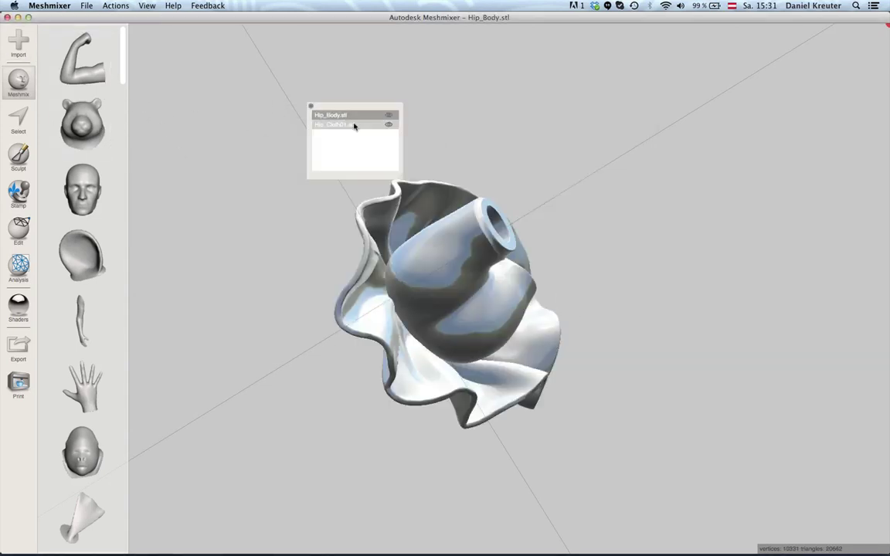
{"action": "left_click", "coordinate": [18, 228]}
{"action": "left_click", "coordinate": [72, 87]}
{"action": "left_click", "coordinate": [15, 78]}
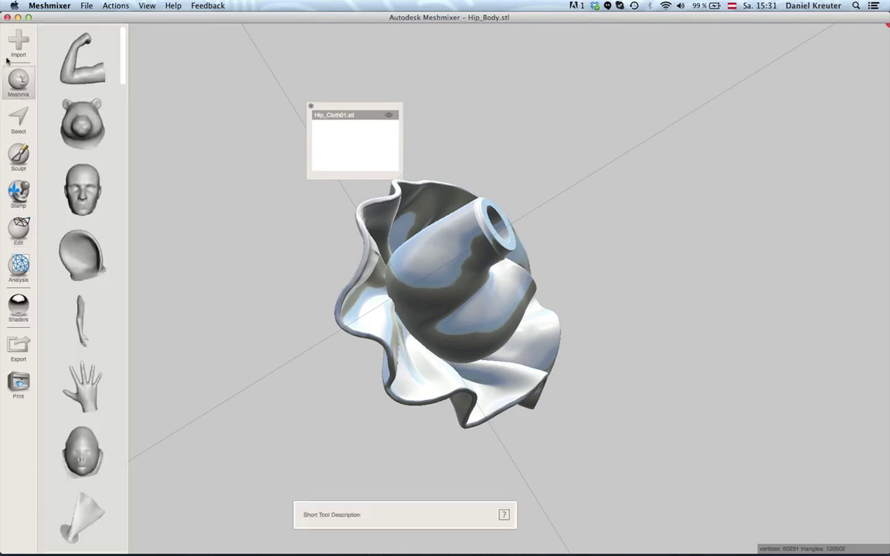
Step: Import Hip_Cloth02.stl from the Volumes folder and try to merge it with the combined mesh using Boolean Union
{"action": "left_click", "coordinate": [21, 50]}
{"action": "left_click", "coordinate": [440, 301]}
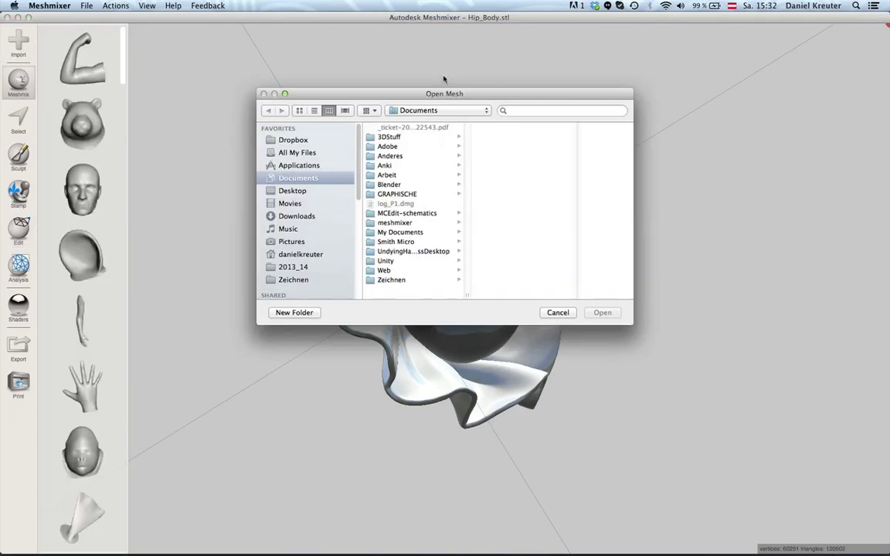
{"action": "left_click", "coordinate": [423, 111]}
{"action": "left_click", "coordinate": [415, 179]}
{"action": "left_click", "coordinate": [557, 146]}
{"action": "left_click", "coordinate": [603, 313]}
{"action": "left_click", "coordinate": [324, 116]}
{"action": "left_click", "coordinate": [334, 124], "text": "shift"}
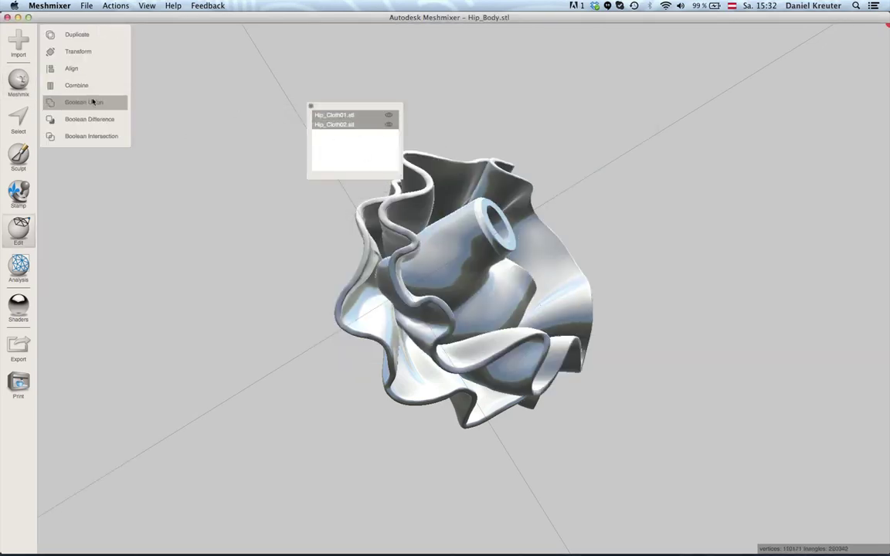
Step: Switch to Chrome and examine the Meshmixer description, downloads and documentation on the Autodesk 123D Sandbox page, plus the site's app list
{"action": "key", "text": "ctrl+Left"}
{"action": "key", "text": "ctrl+Left"}
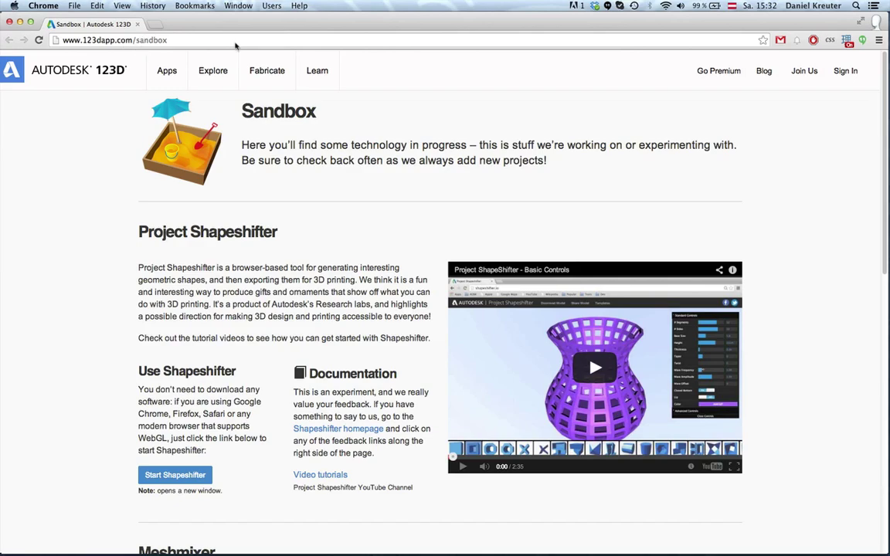
{"action": "scroll", "coordinate": [293, 205], "scroll_direction": "down", "scroll_amount": 10}
{"action": "scroll", "coordinate": [219, 239], "scroll_direction": "up", "scroll_amount": 2}
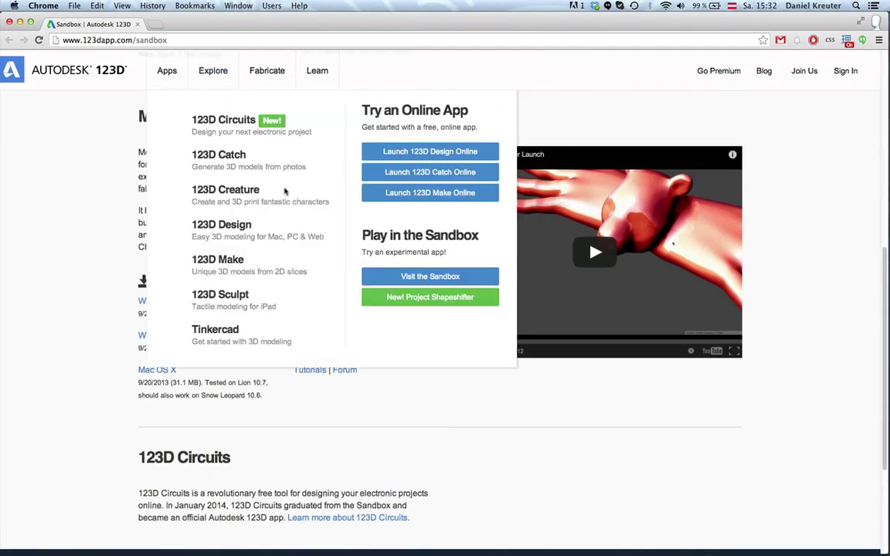
{"action": "scroll", "coordinate": [464, 270], "scroll_direction": "up", "scroll_amount": 5}
{"action": "scroll", "coordinate": [501, 272], "scroll_direction": "down", "scroll_amount": 3}
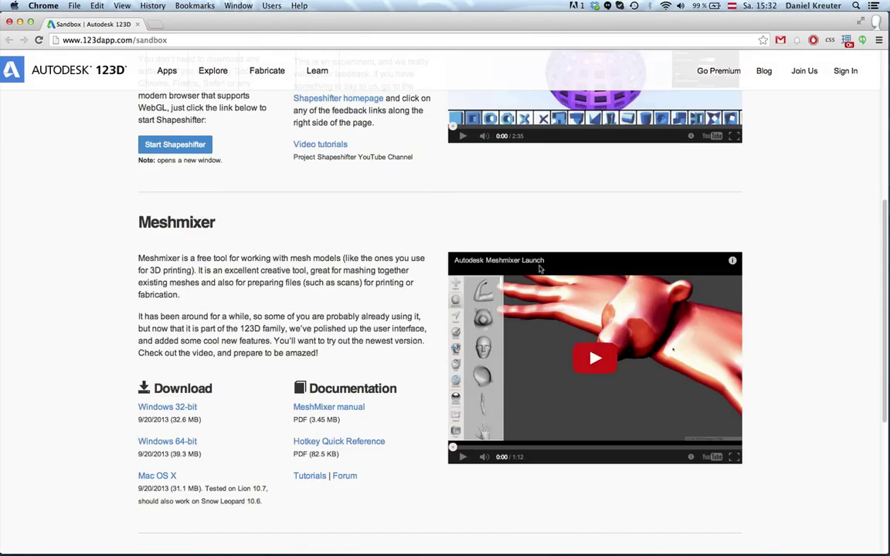
{"action": "scroll", "coordinate": [403, 327], "scroll_direction": "up", "scroll_amount": 1}
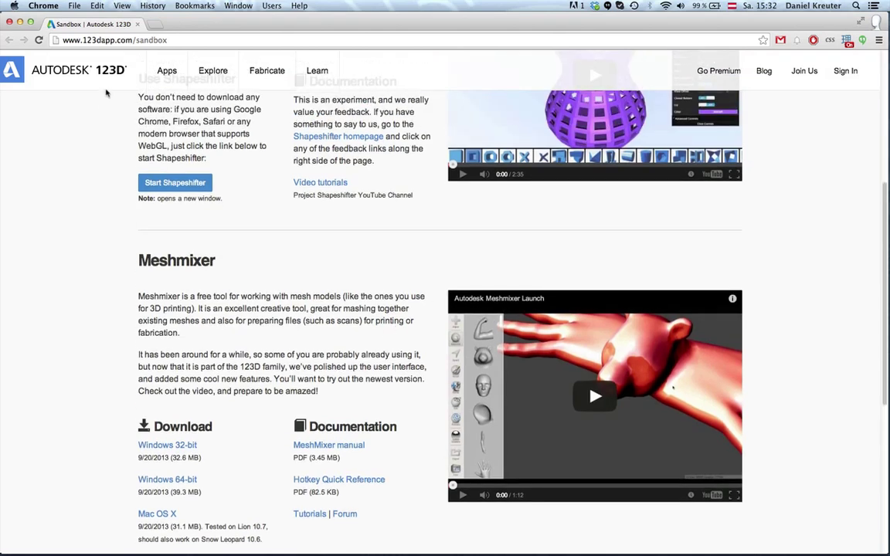
{"action": "mouse_move", "coordinate": [164, 70]}
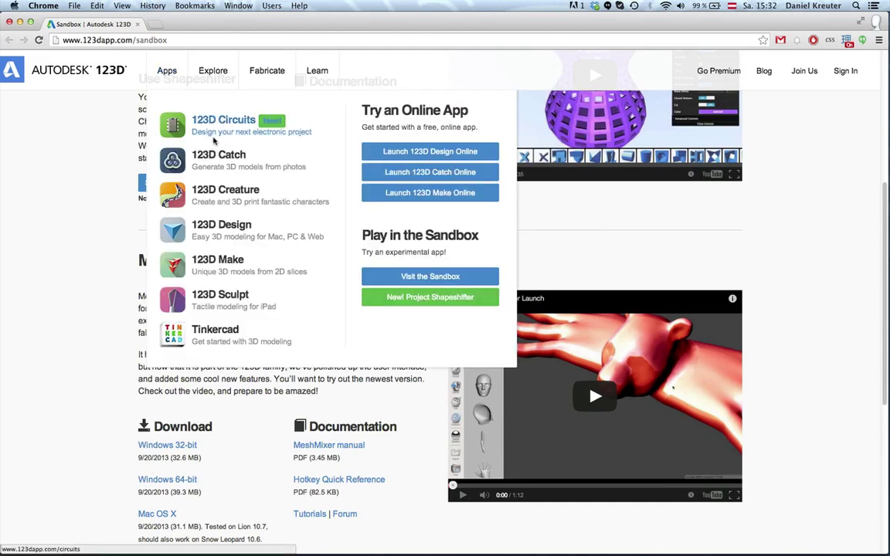
{"action": "scroll", "coordinate": [207, 163], "scroll_direction": "up", "scroll_amount": 5}
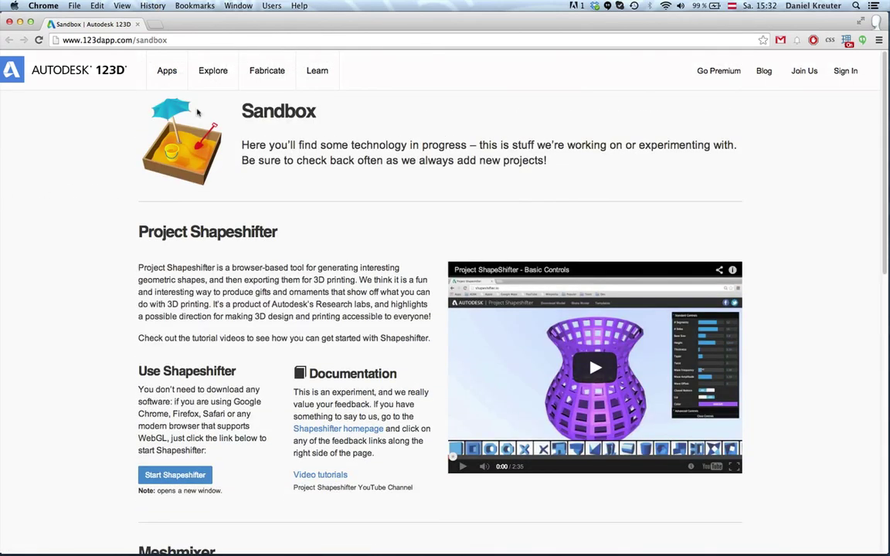
{"action": "mouse_move", "coordinate": [238, 75]}
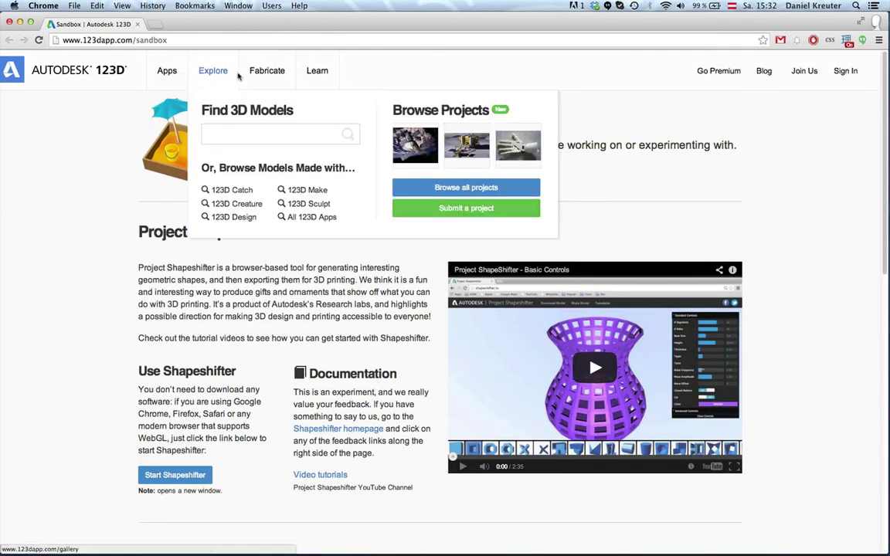
{"action": "scroll", "coordinate": [297, 238], "scroll_direction": "down", "scroll_amount": 10}
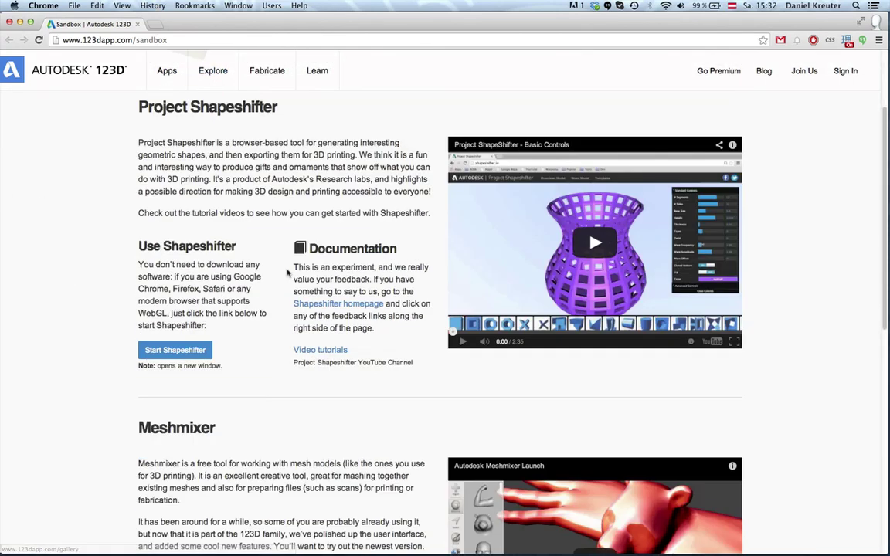
{"action": "scroll", "coordinate": [182, 101], "scroll_direction": "up", "scroll_amount": 2}
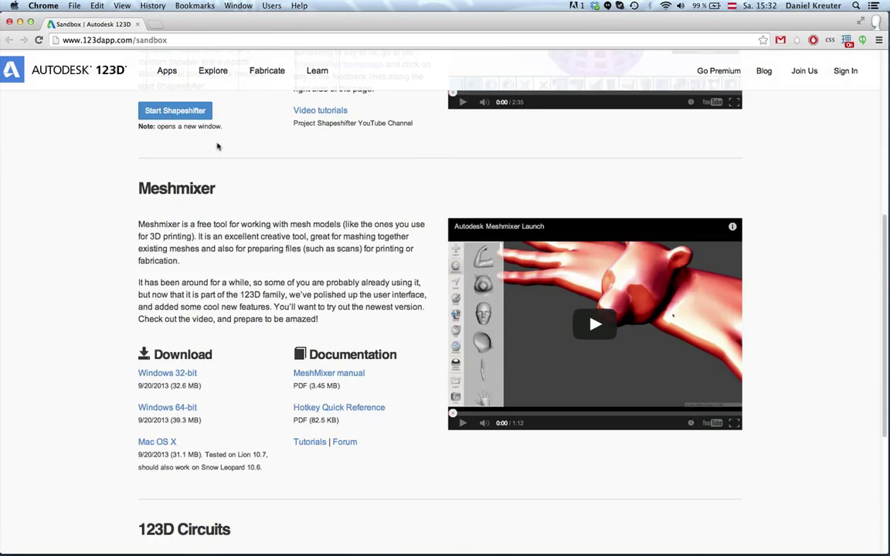
{"action": "scroll", "coordinate": [232, 155], "scroll_direction": "down", "scroll_amount": 3}
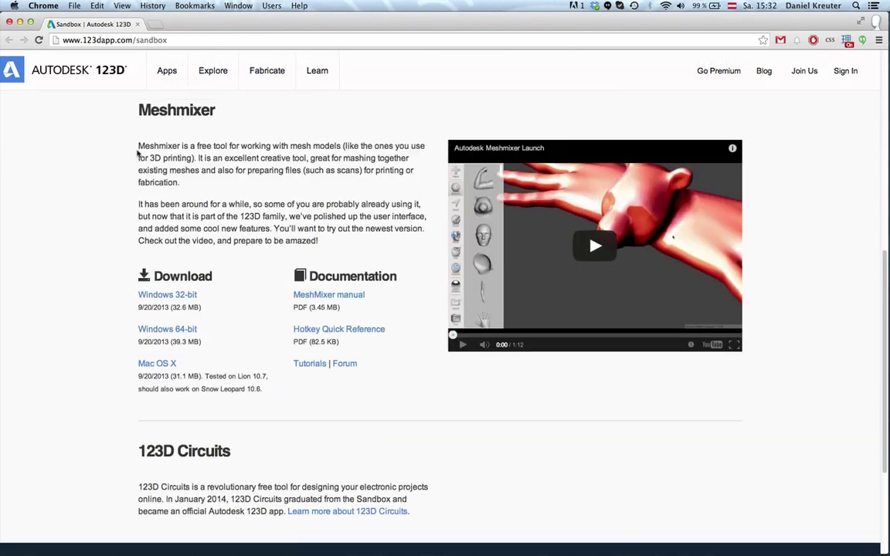
Step: Dismiss the crash report, relaunch Meshmixer, restore the file and maximize the window
{"action": "key", "text": "ctrl+Right"}
{"action": "key", "text": "ctrl+Right"}
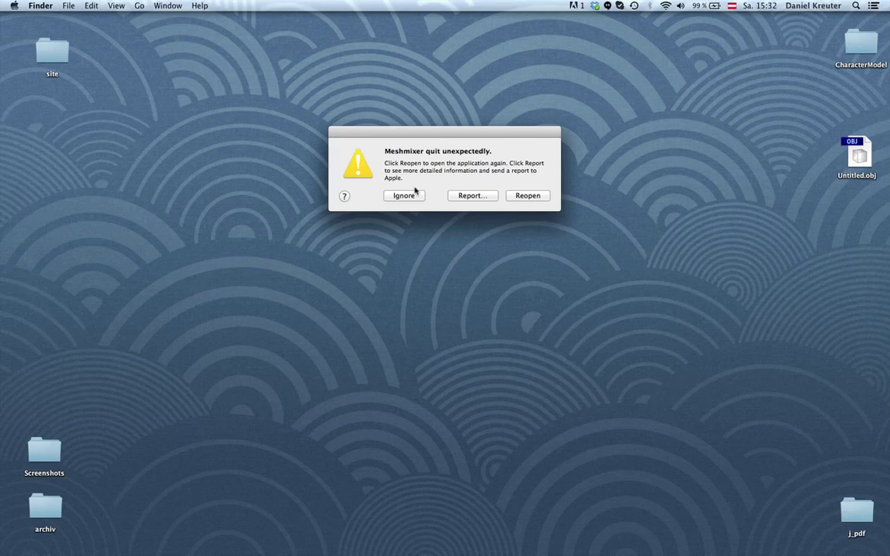
{"action": "left_click", "coordinate": [411, 195]}
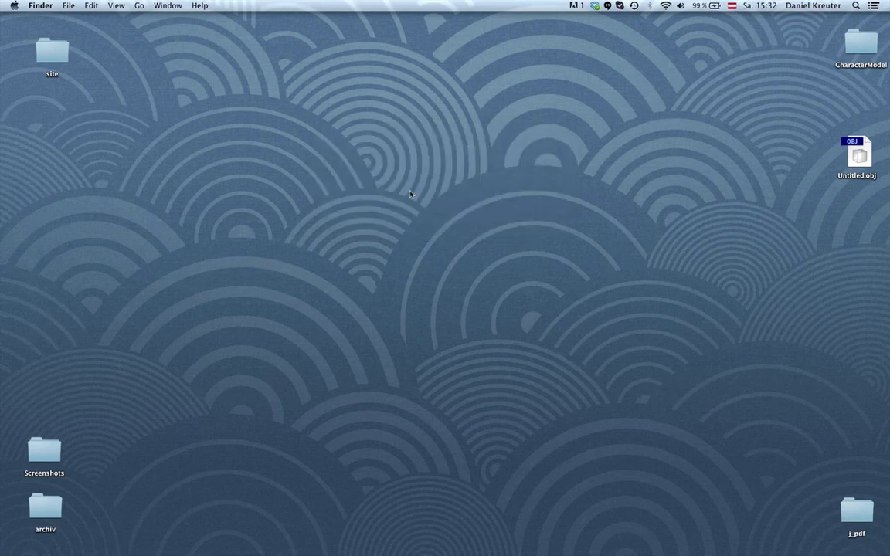
{"action": "key", "text": "super+space"}
{"action": "type", "text": "mesh"}
{"action": "key", "text": "Return"}
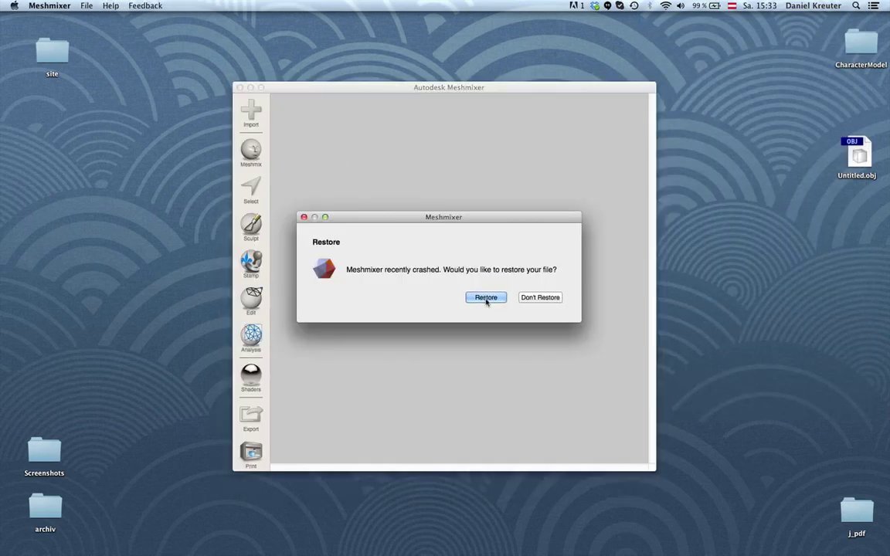
{"action": "left_click", "coordinate": [487, 299]}
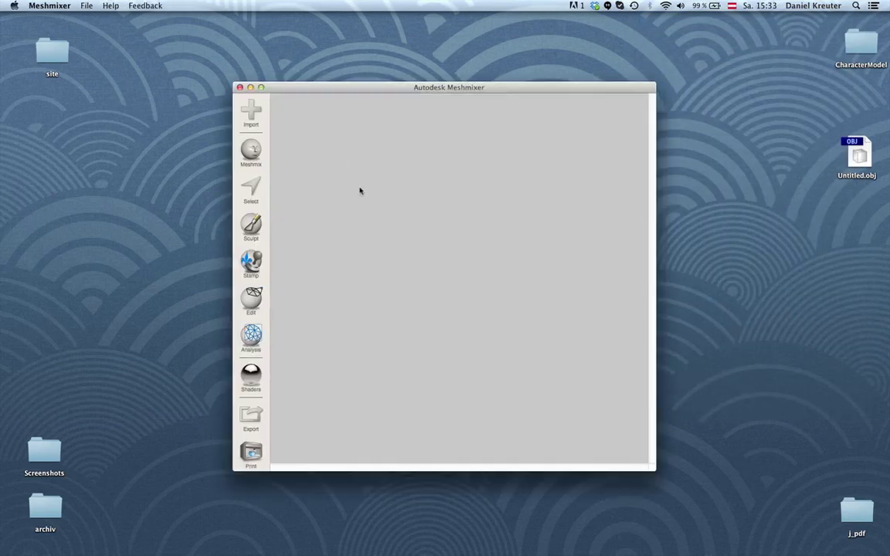
{"action": "left_click", "coordinate": [262, 88]}
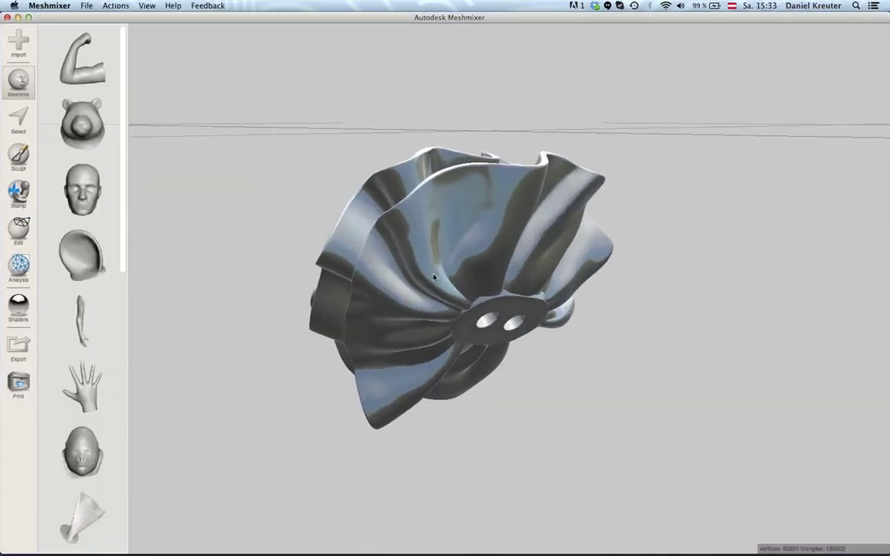
Step: Export the restored mesh to the Desktop as Untitled in OBJ format
{"action": "right_click_drag", "start_coordinate": [434, 347], "coordinate": [526, 398]}
{"action": "right_click_drag", "start_coordinate": [277, 331], "coordinate": [100, 143]}
{"action": "right_click_drag", "start_coordinate": [211, 265], "coordinate": [207, 192], "text": "alt"}
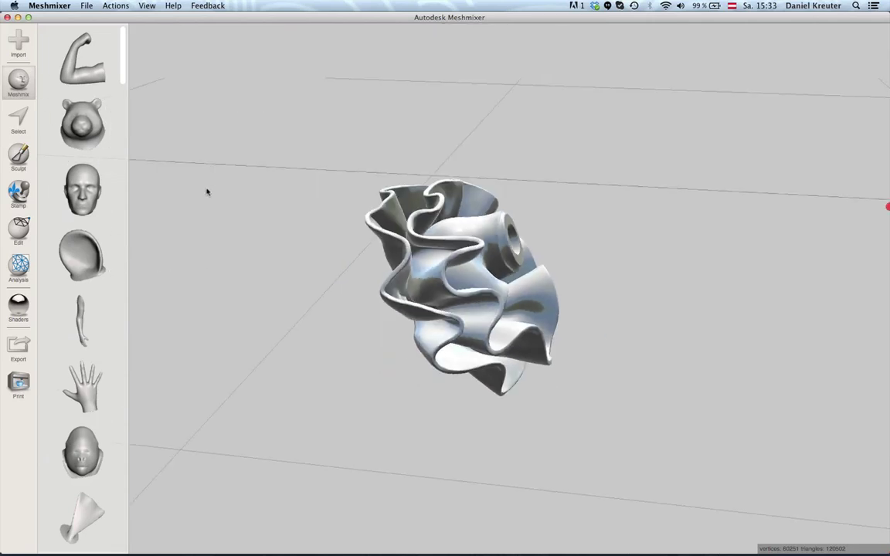
{"action": "left_click", "coordinate": [19, 348]}
{"action": "left_click", "coordinate": [495, 224]}
{"action": "left_click", "coordinate": [19, 348]}
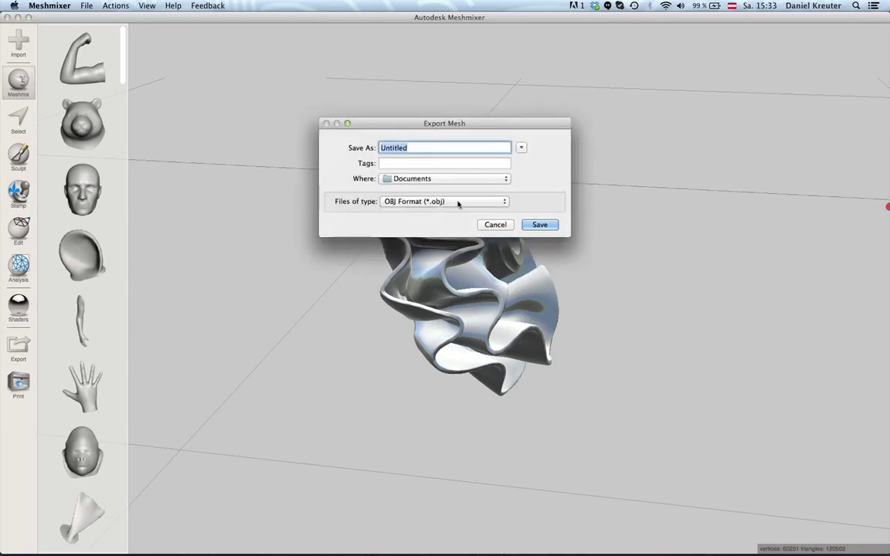
{"action": "left_click", "coordinate": [446, 184]}
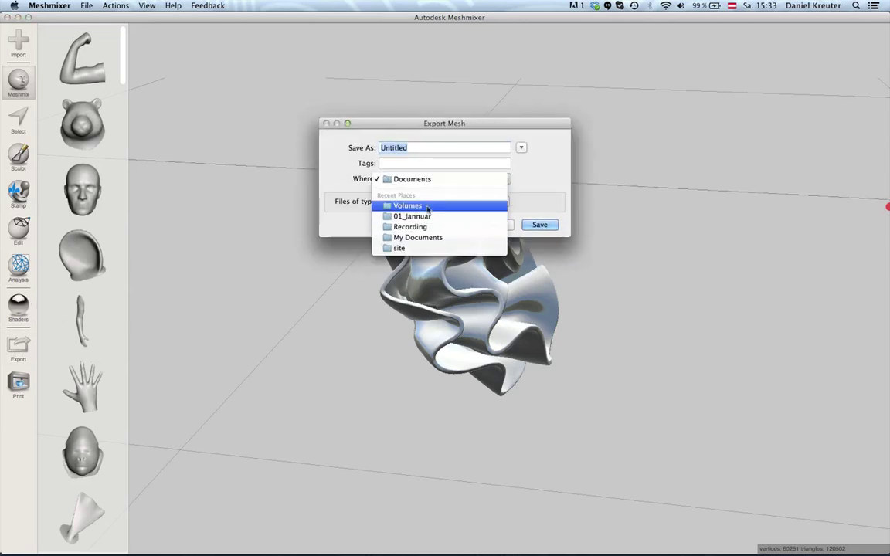
{"action": "left_click", "coordinate": [533, 175]}
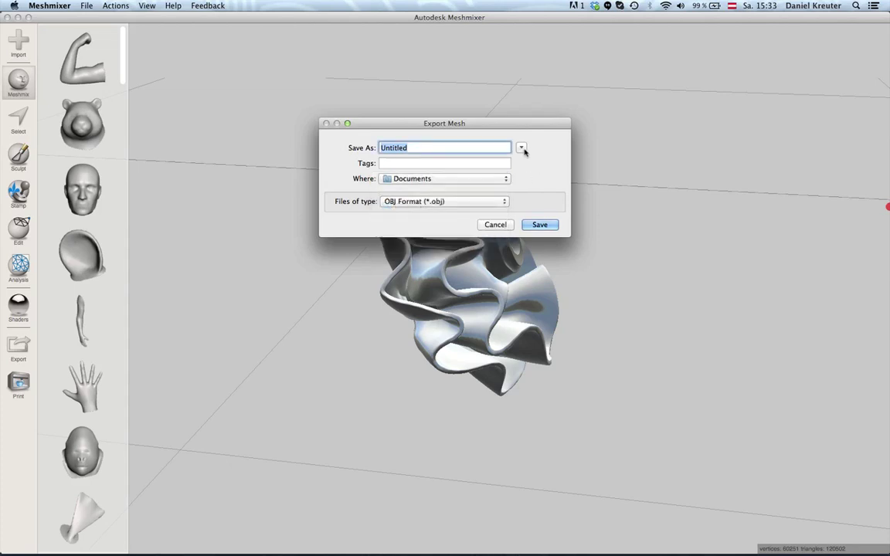
{"action": "left_click", "coordinate": [522, 148]}
{"action": "left_click", "coordinate": [424, 185]}
{"action": "left_click", "coordinate": [264, 227]}
{"action": "left_click", "coordinate": [297, 255]}
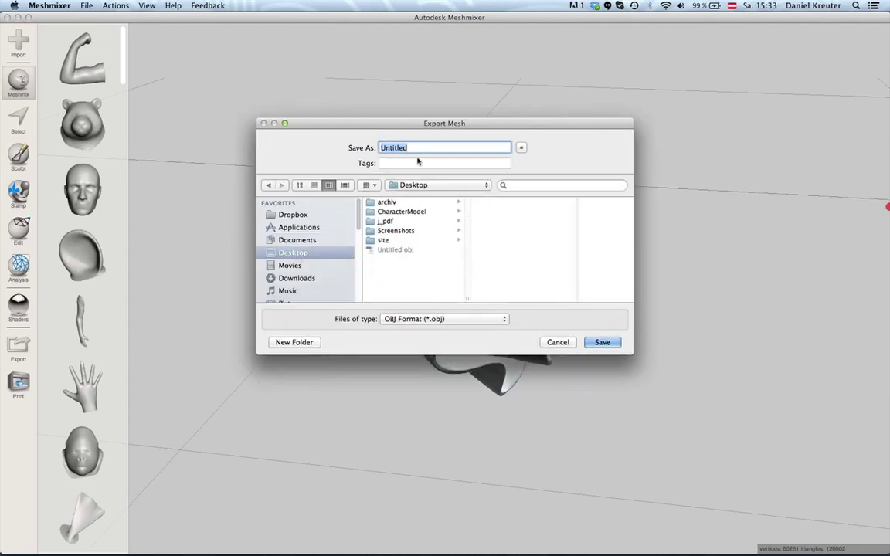
{"action": "left_click", "coordinate": [604, 343]}
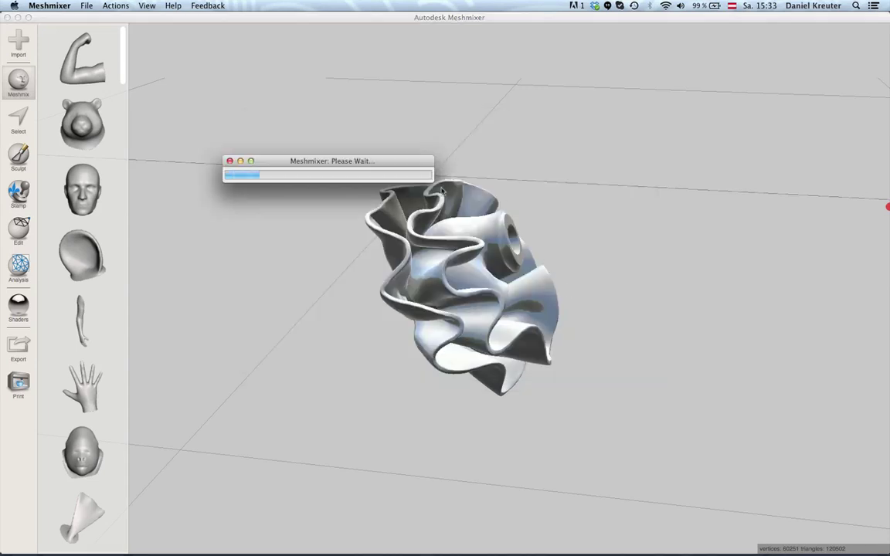
Step: Switch to Blender and delete the previously imported mesh from the scene
{"action": "key", "text": "ctrl+Left"}
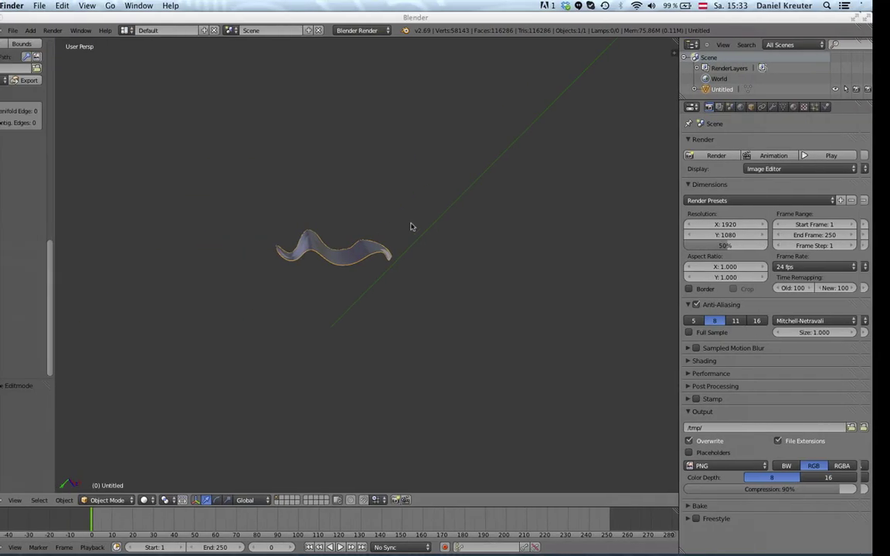
{"action": "left_click", "coordinate": [41, 31]}
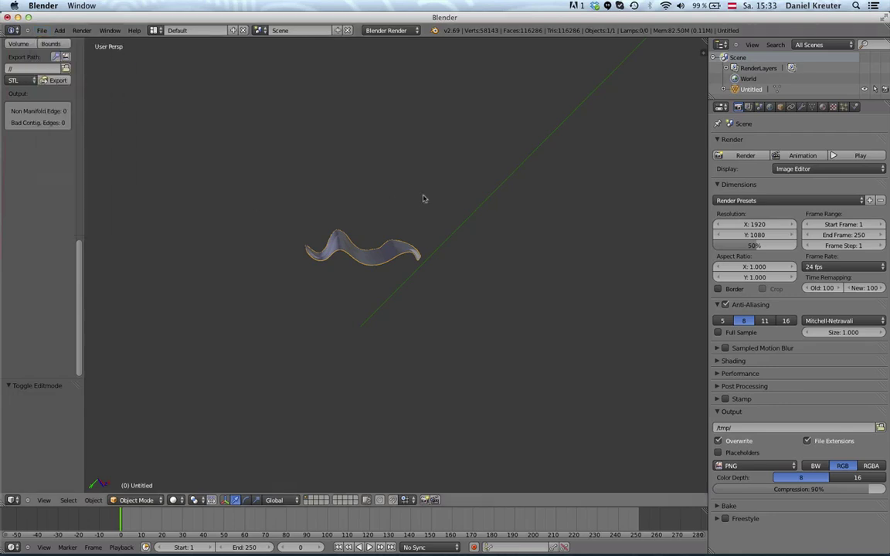
{"action": "scroll", "coordinate": [419, 235], "scroll_direction": "up", "scroll_amount": 5}
{"action": "key", "text": "x"}
{"action": "left_click", "coordinate": [419, 234]}
{"action": "left_click", "coordinate": [42, 31]}
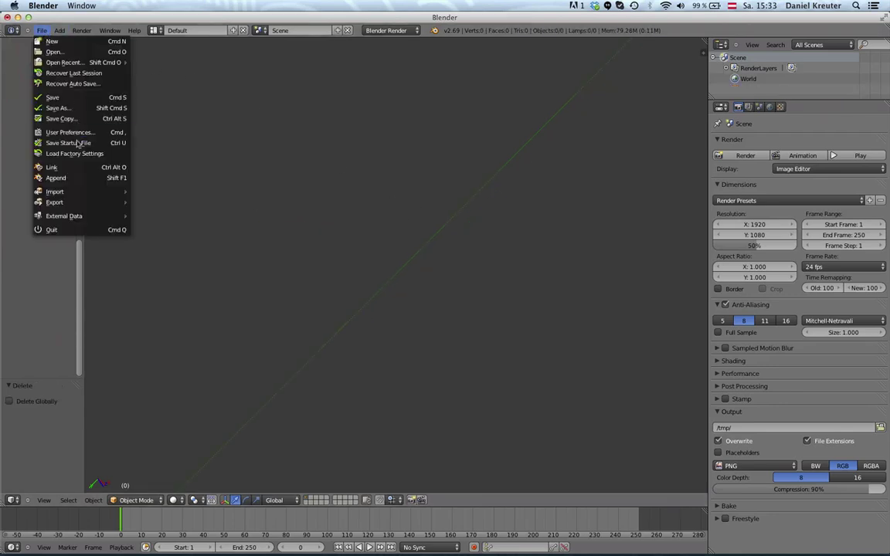
{"action": "mouse_move", "coordinate": [62, 203]}
{"action": "left_click", "coordinate": [192, 265]}
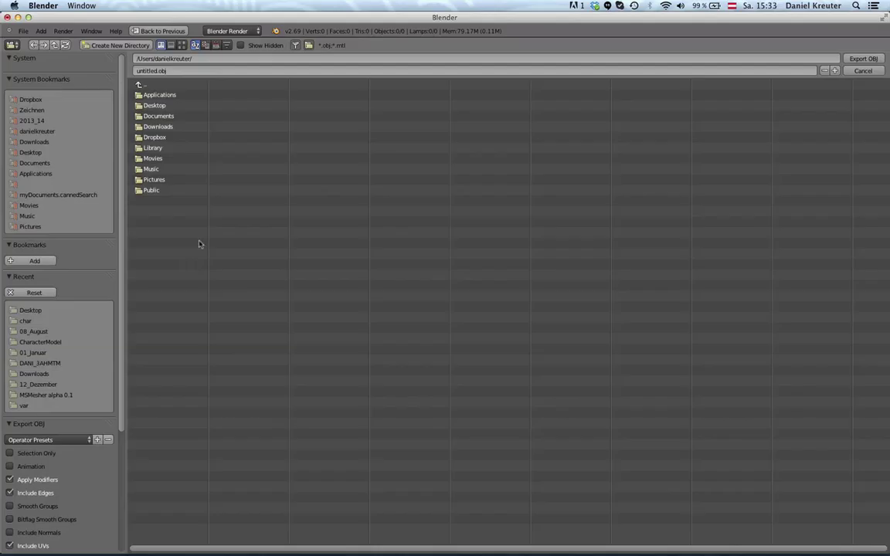
{"action": "left_click", "coordinate": [35, 153]}
{"action": "key", "text": "Escape"}
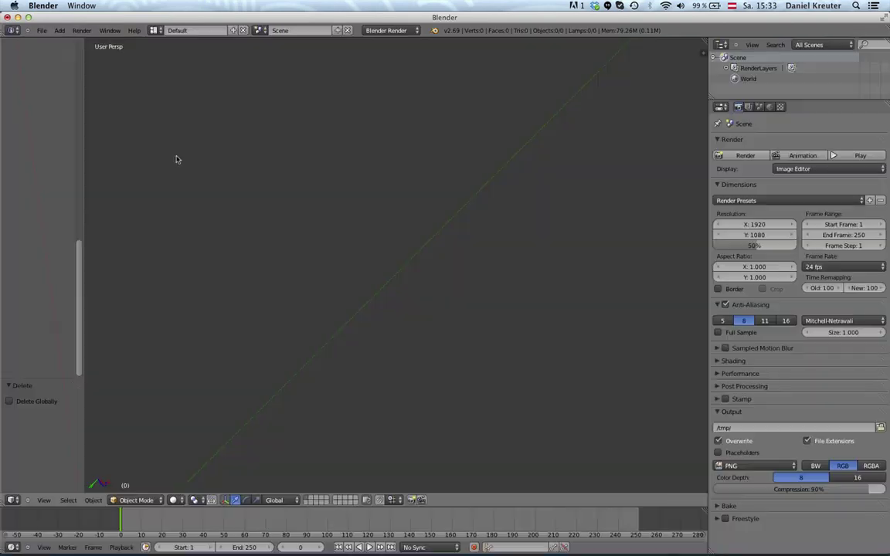
{"action": "key", "text": "shift+c"}
{"action": "scroll", "coordinate": [346, 238], "scroll_direction": "down", "scroll_amount": 5}
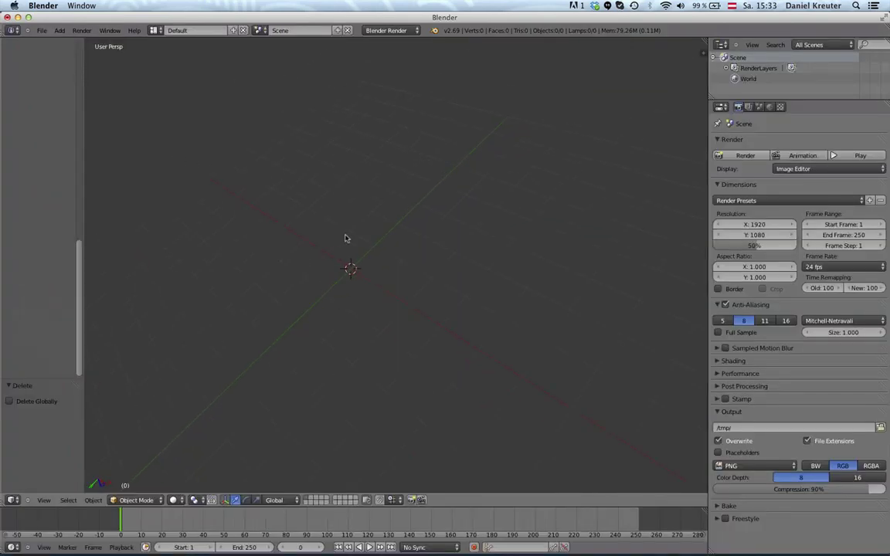
{"action": "left_click", "coordinate": [42, 30]}
{"action": "mouse_move", "coordinate": [66, 202]}
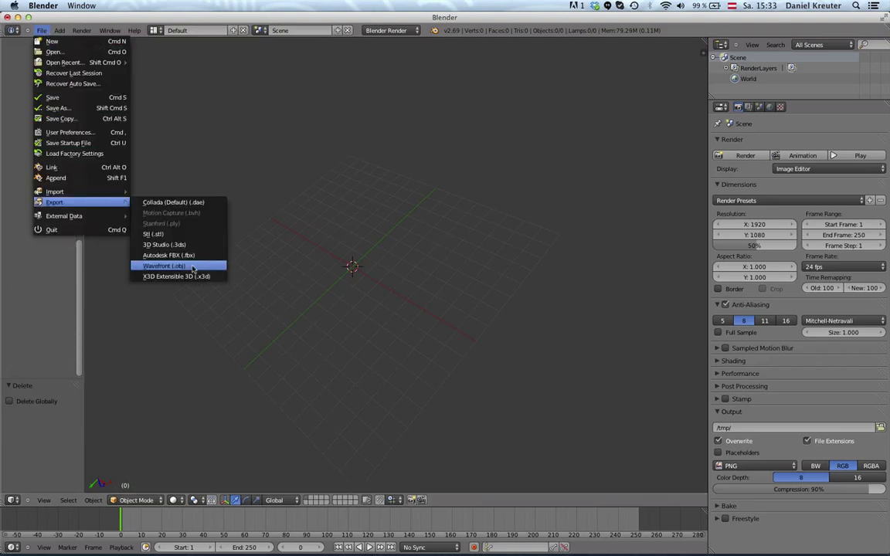
{"action": "left_click", "coordinate": [183, 263]}
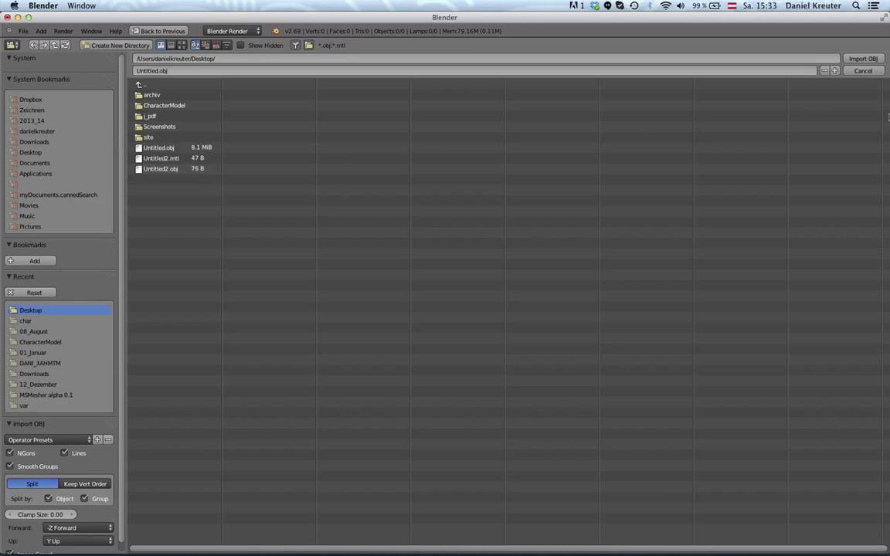
{"action": "left_click", "coordinate": [868, 71]}
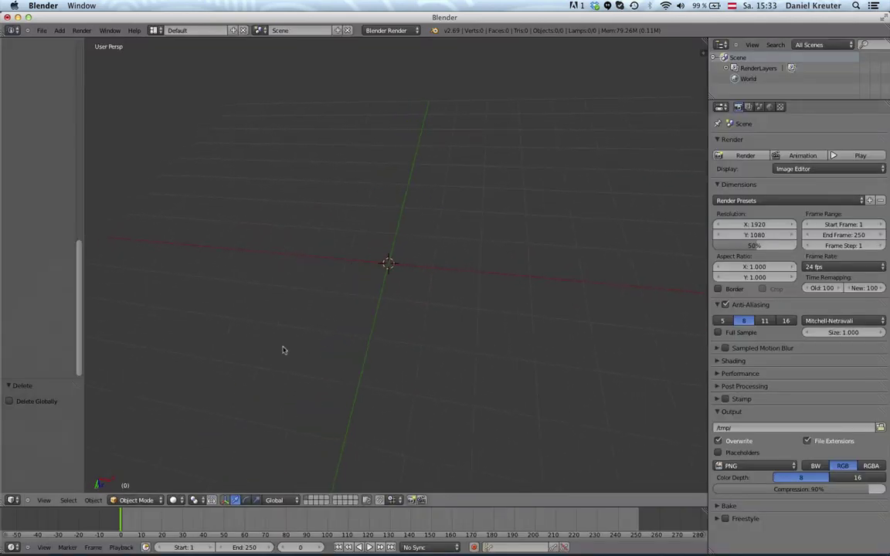
Step: Switch to Meshmixer and examine the restored ruffled mesh from several sides
{"action": "key", "text": "ctrl+Right"}
{"action": "mouse_move", "coordinate": [532, 204]}
{"action": "right_mouse_down"}
{"action": "mouse_move", "coordinate": [624, 292]}
{"action": "mouse_move", "coordinate": [418, 288]}
{"action": "mouse_move", "coordinate": [538, 443]}
{"action": "right_mouse_up"}
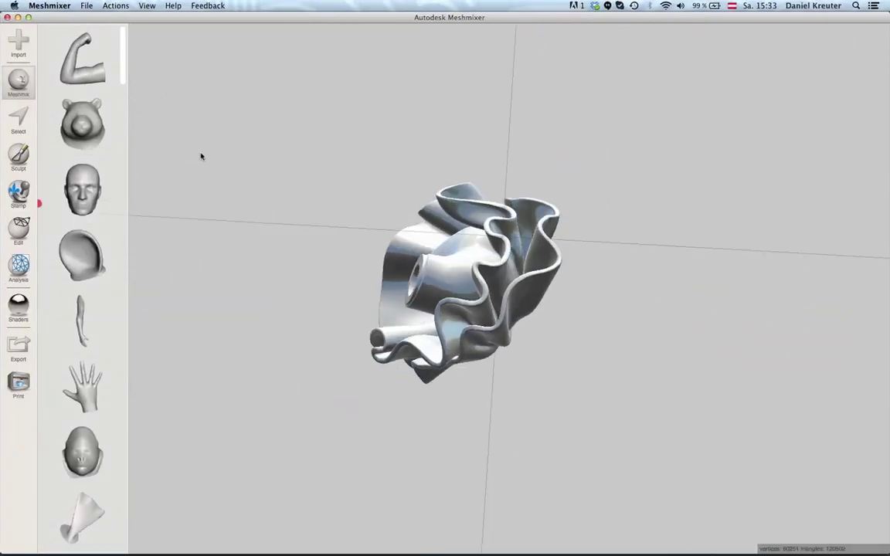
{"action": "mouse_move", "coordinate": [227, 179]}
{"action": "right_mouse_down"}
{"action": "mouse_move", "coordinate": [199, 70]}
{"action": "mouse_move", "coordinate": [95, 77]}
{"action": "right_mouse_up"}
Step: Try placing the arm part on the edge of the ruffled mesh, enlarging it and shifting it along the surface
{"action": "left_click_drag", "start_coordinate": [72, 75], "coordinate": [456, 204]}
{"action": "right_click_drag", "start_coordinate": [595, 302], "coordinate": [623, 287]}
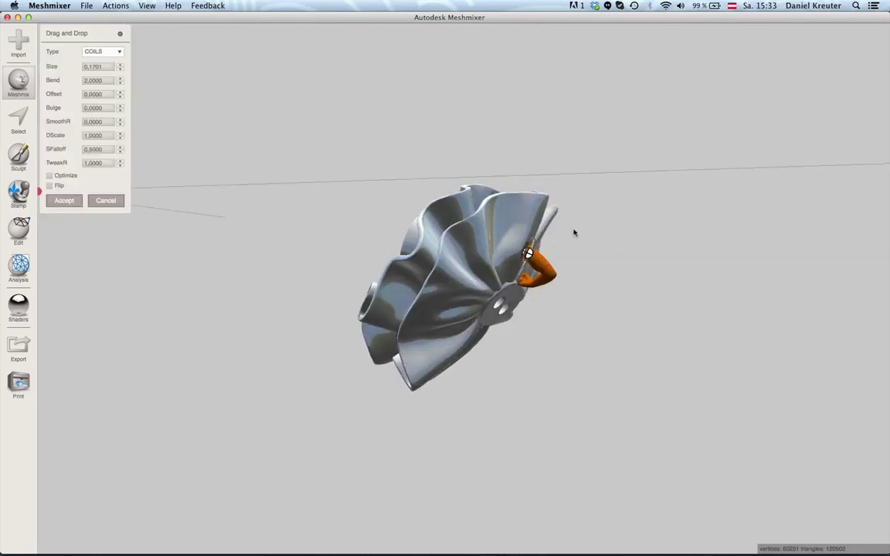
{"action": "left_click_drag", "start_coordinate": [530, 253], "coordinate": [516, 241]}
{"action": "left_click_drag", "start_coordinate": [502, 206], "coordinate": [491, 178]}
{"action": "left_click_drag", "start_coordinate": [641, 262], "coordinate": [599, 240]}
{"action": "mouse_move", "coordinate": [540, 215]}
{"action": "right_mouse_down"}
{"action": "mouse_move", "coordinate": [377, 317]}
{"action": "mouse_move", "coordinate": [359, 341]}
{"action": "mouse_move", "coordinate": [497, 386]}
{"action": "mouse_move", "coordinate": [545, 328]}
{"action": "mouse_move", "coordinate": [499, 288]}
{"action": "mouse_move", "coordinate": [337, 361]}
{"action": "mouse_move", "coordinate": [529, 229]}
{"action": "right_mouse_up"}
{"action": "scroll", "coordinate": [531, 231], "scroll_direction": "down", "scroll_amount": 3}
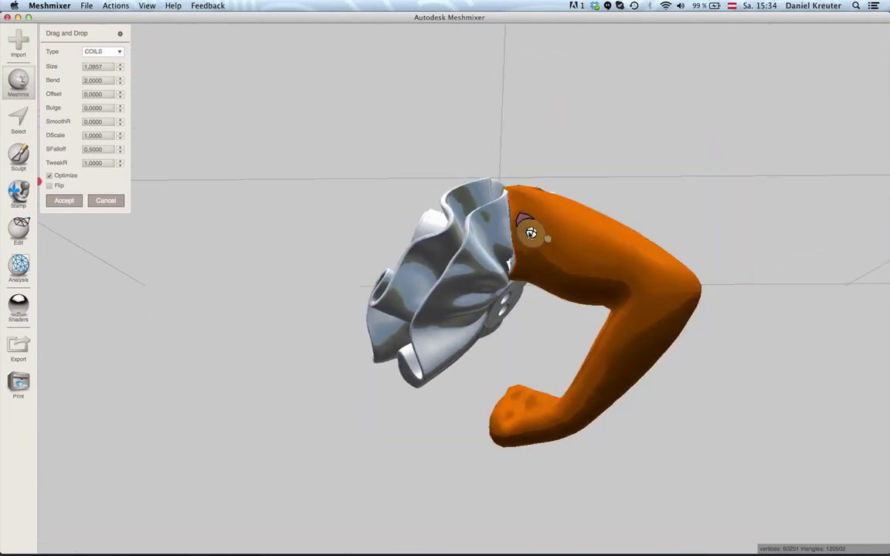
{"action": "left_click_drag", "start_coordinate": [528, 249], "coordinate": [472, 222]}
{"action": "right_click_drag", "start_coordinate": [632, 195], "coordinate": [363, 371]}
Step: Check the ruffled mesh for defects with the Inspector
{"action": "left_click", "coordinate": [20, 266]}
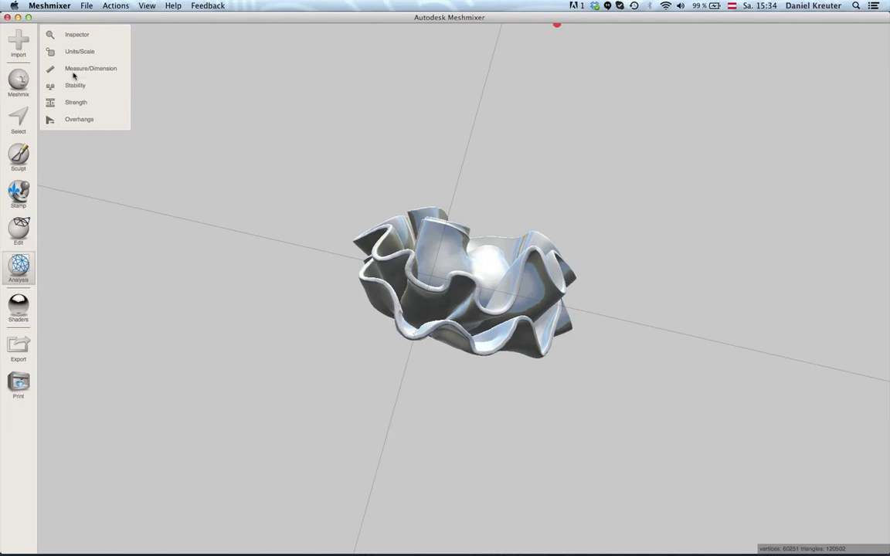
{"action": "left_click", "coordinate": [78, 36]}
{"action": "right_click_drag", "start_coordinate": [164, 149], "coordinate": [75, 94]}
{"action": "left_click", "coordinate": [75, 93]}
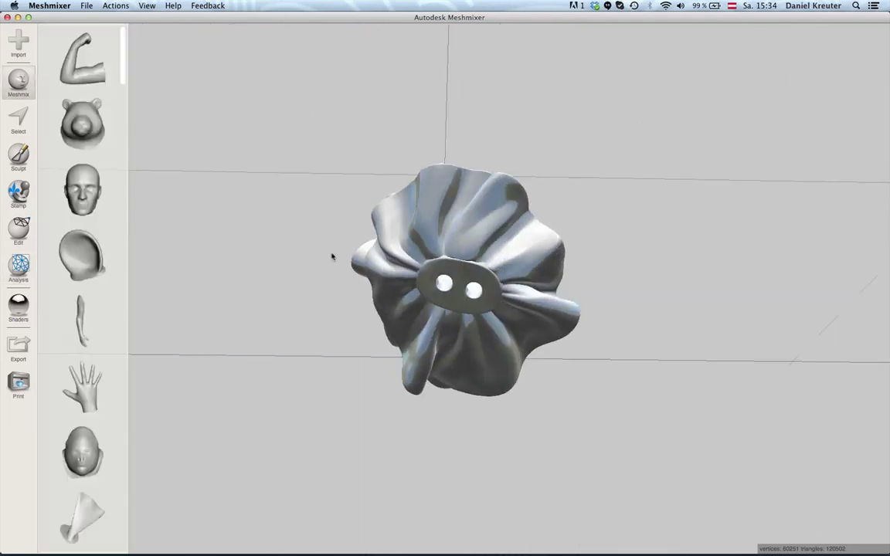
Step: Weld the arm part onto the cloth below the two-hole hip plate at size 0.1701
{"action": "left_click_drag", "start_coordinate": [466, 343], "coordinate": [464, 341]}
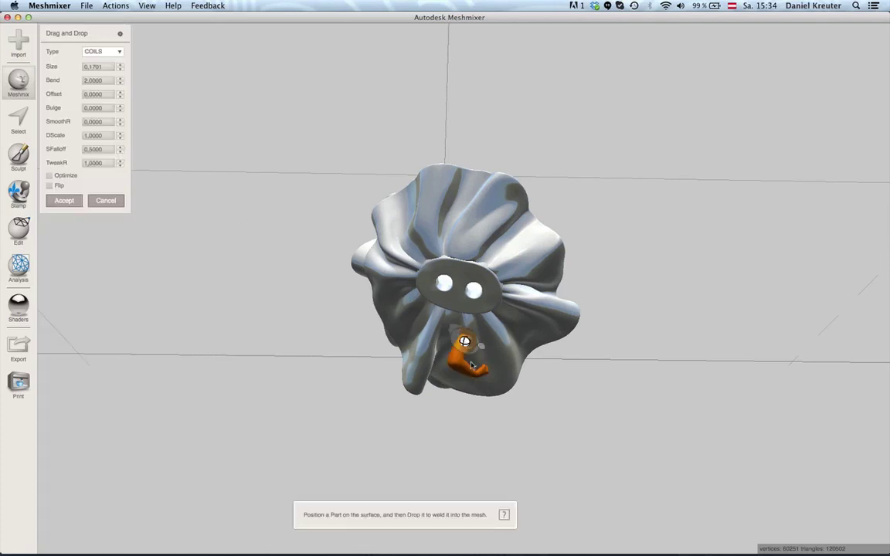
{"action": "left_click", "coordinate": [64, 200]}
{"action": "right_click_drag", "start_coordinate": [185, 371], "coordinate": [329, 220]}
Step: Run the Inspector on the mesh with the welded arm to look for defects
{"action": "left_click", "coordinate": [19, 265]}
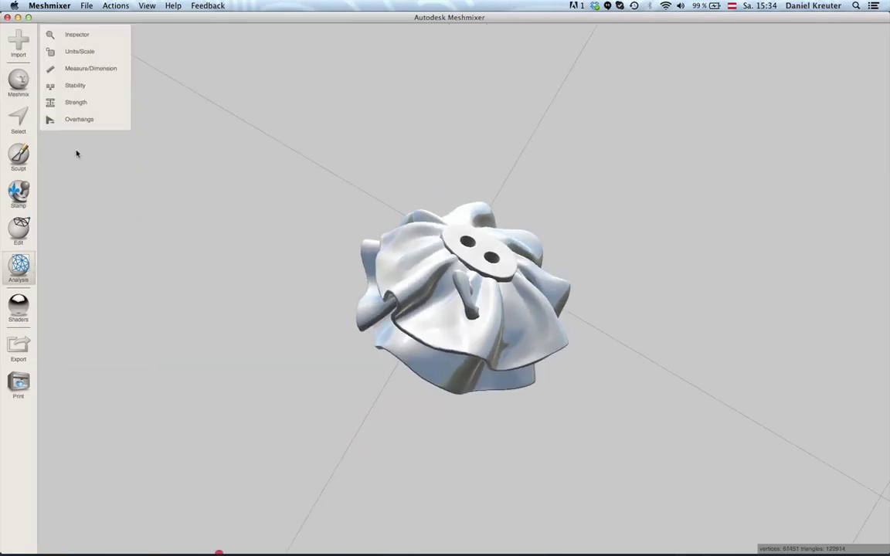
{"action": "left_click", "coordinate": [101, 36]}
{"action": "right_click_drag", "start_coordinate": [301, 289], "coordinate": [324, 325]}
{"action": "left_click", "coordinate": [75, 93]}
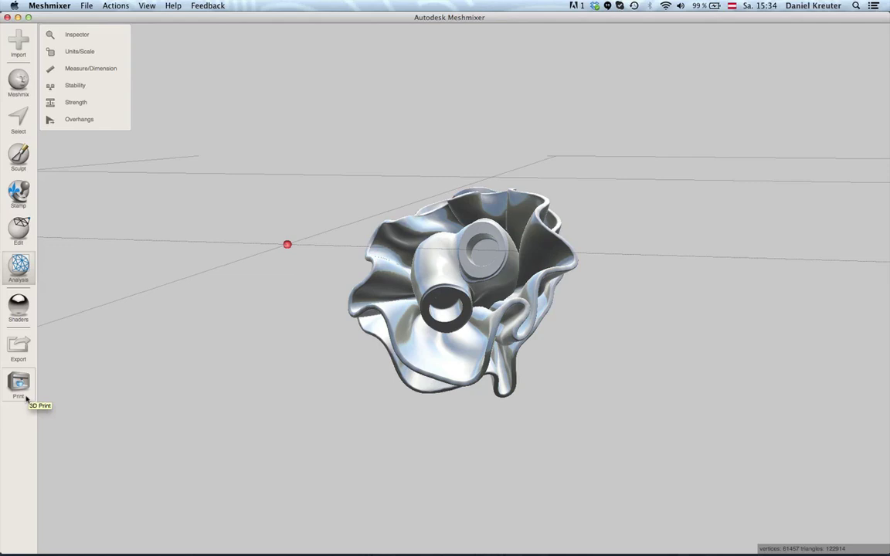
Step: Close the Meshmixer window containing the mesh with the welded arm
{"action": "right_click_drag", "start_coordinate": [211, 351], "coordinate": [368, 310]}
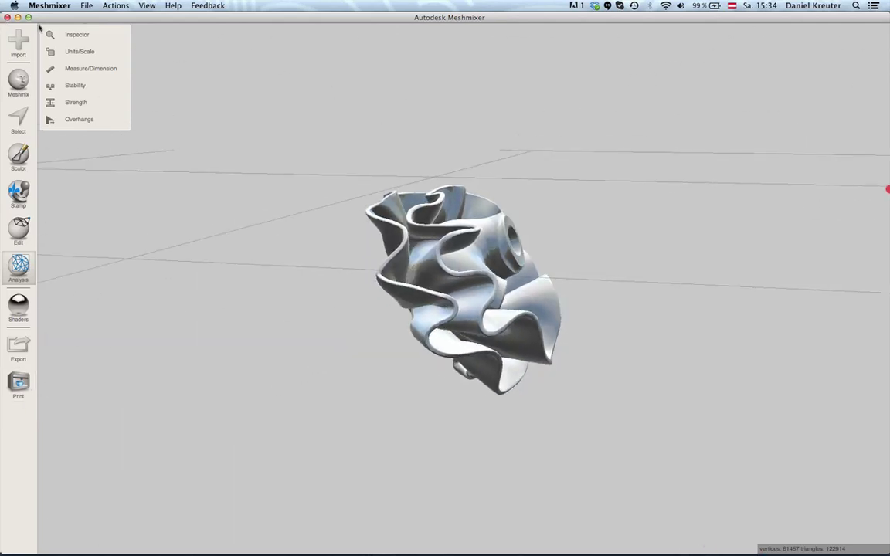
{"action": "right_click_drag", "start_coordinate": [626, 337], "coordinate": [425, 340]}
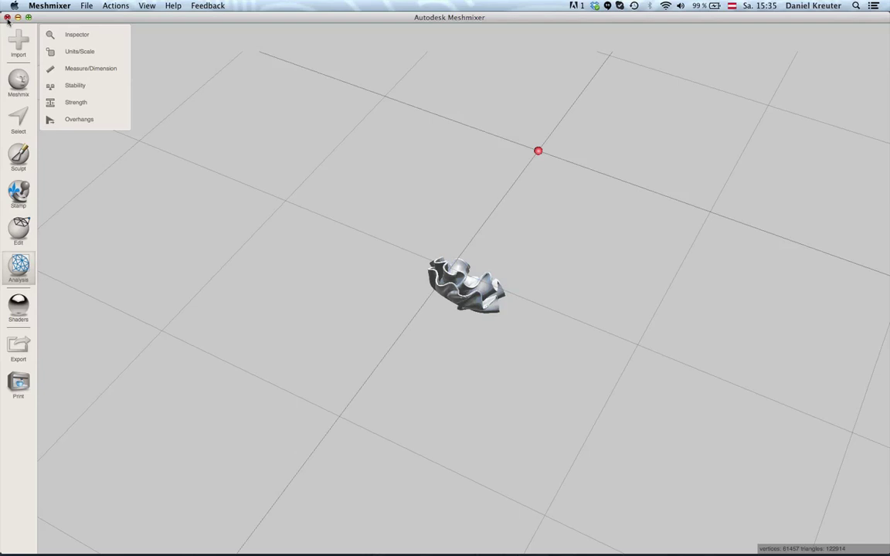
{"action": "left_click", "coordinate": [7, 17]}
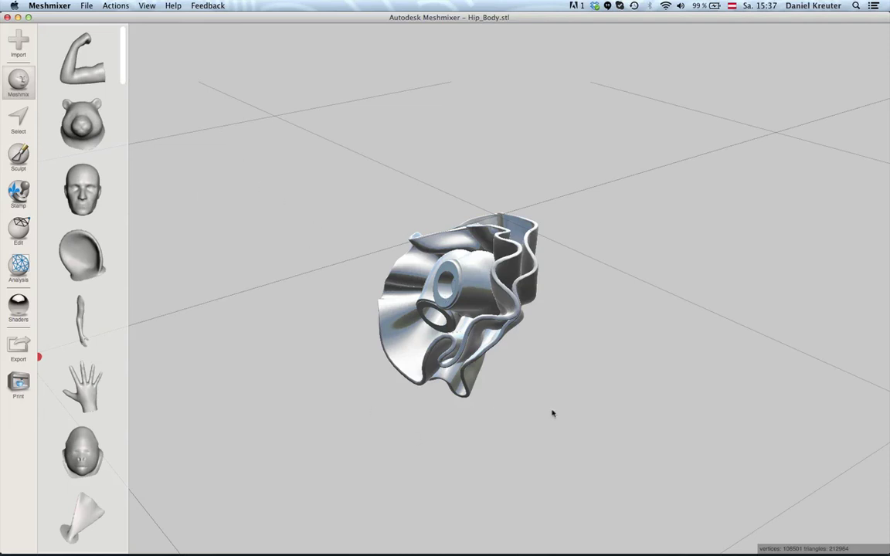
Step: Detect the defects in the Hip_Body mesh with the Inspector and auto-repair all of them using the Flat fill mode
{"action": "right_click_drag", "start_coordinate": [572, 400], "coordinate": [270, 553]}
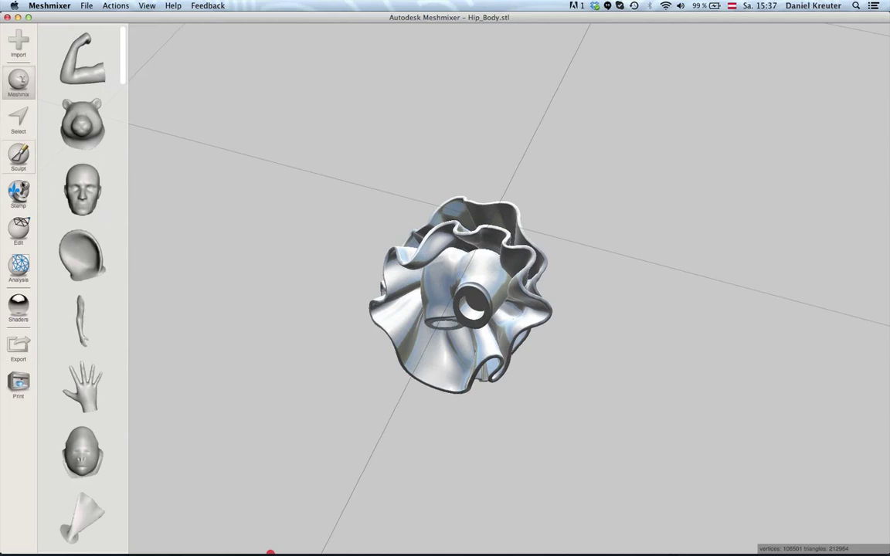
{"action": "left_click", "coordinate": [18, 264]}
{"action": "left_click", "coordinate": [73, 34]}
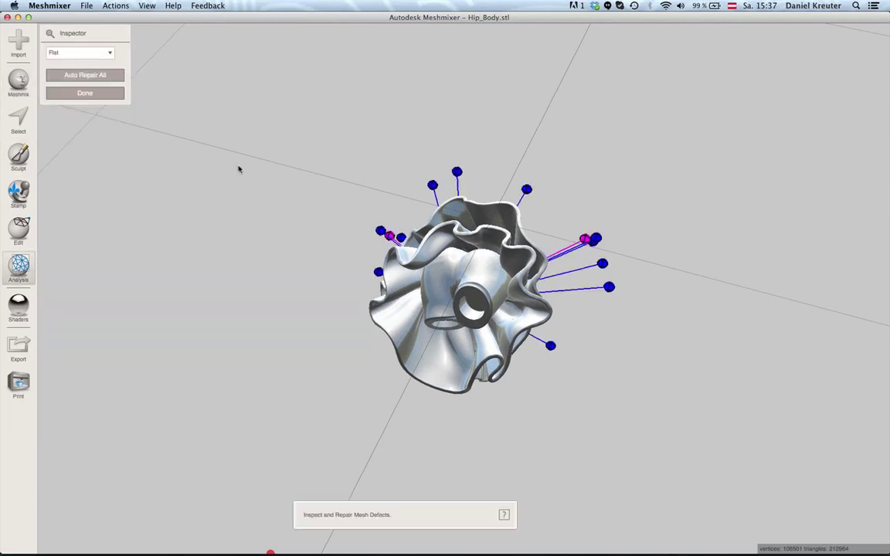
{"action": "right_click_drag", "start_coordinate": [660, 344], "coordinate": [645, 286]}
{"action": "left_click", "coordinate": [78, 73]}
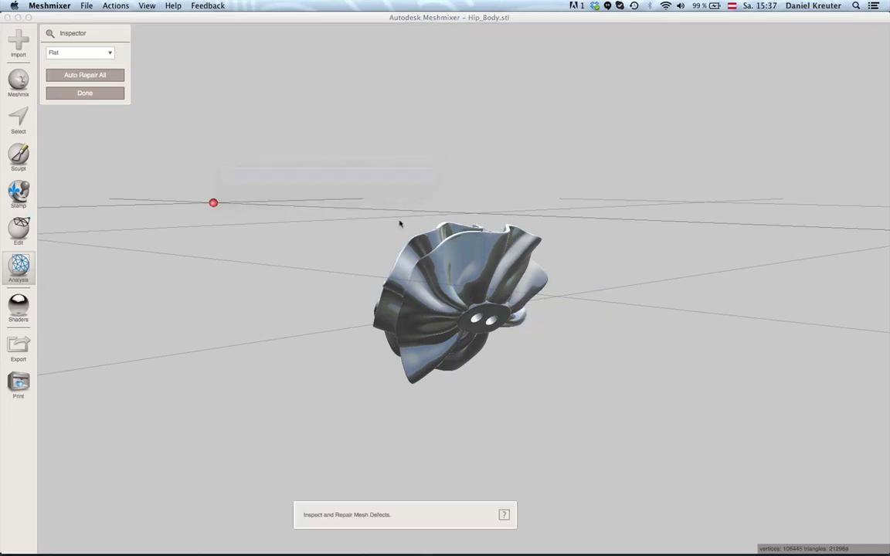
{"action": "right_click_drag", "start_coordinate": [344, 210], "coordinate": [492, 306]}
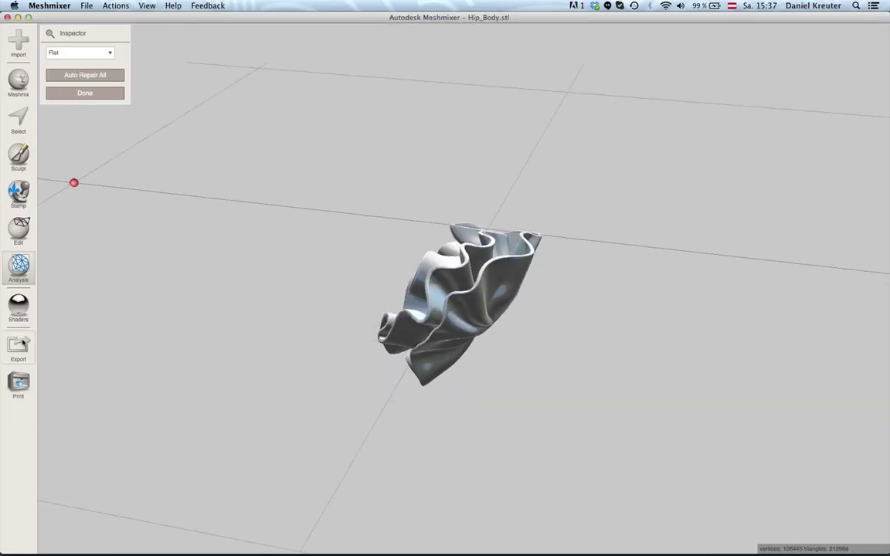
Step: Export the repaired mesh to the Desktop as Untitled2 in OBJ format, replacing the existing file
{"action": "left_click", "coordinate": [20, 349]}
{"action": "left_click", "coordinate": [297, 223]}
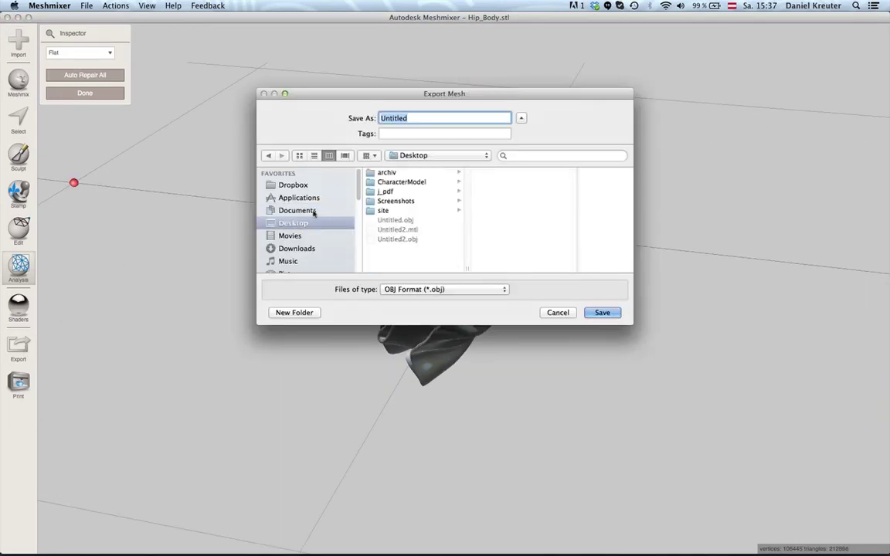
{"action": "left_click", "coordinate": [423, 122]}
{"action": "type", "text": "2"}
{"action": "left_click", "coordinate": [603, 313]}
{"action": "left_click", "coordinate": [521, 164]}
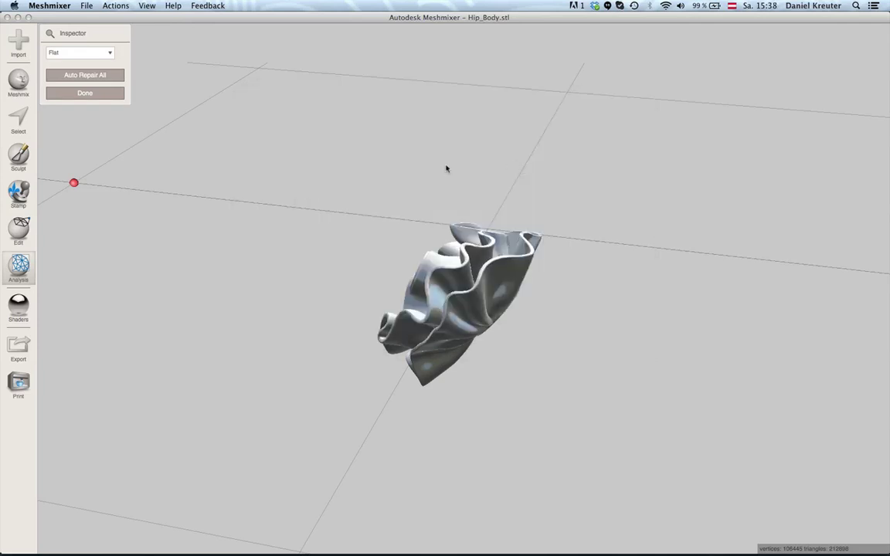
Step: Switch to Blender and import Untitled2.obj from the Desktop
{"action": "key", "text": "ctrl+Left"}
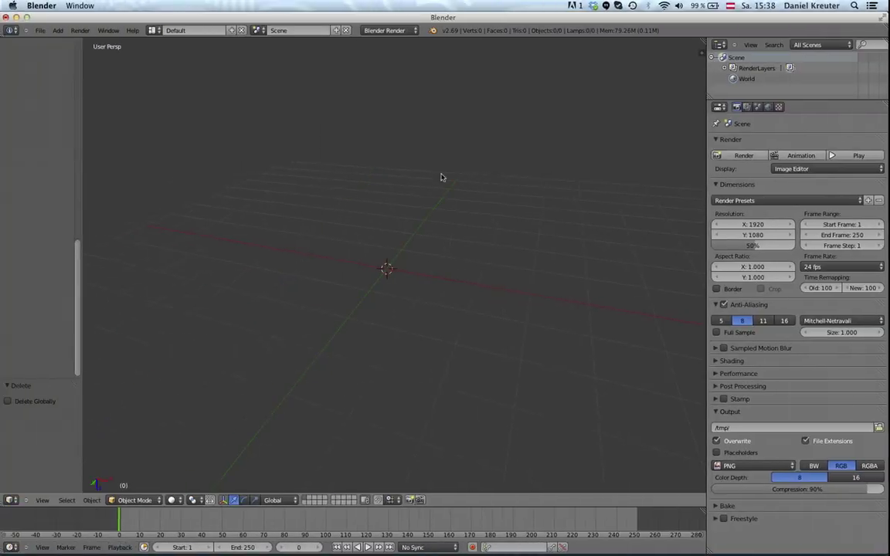
{"action": "left_click", "coordinate": [40, 30]}
{"action": "mouse_move", "coordinate": [61, 192]}
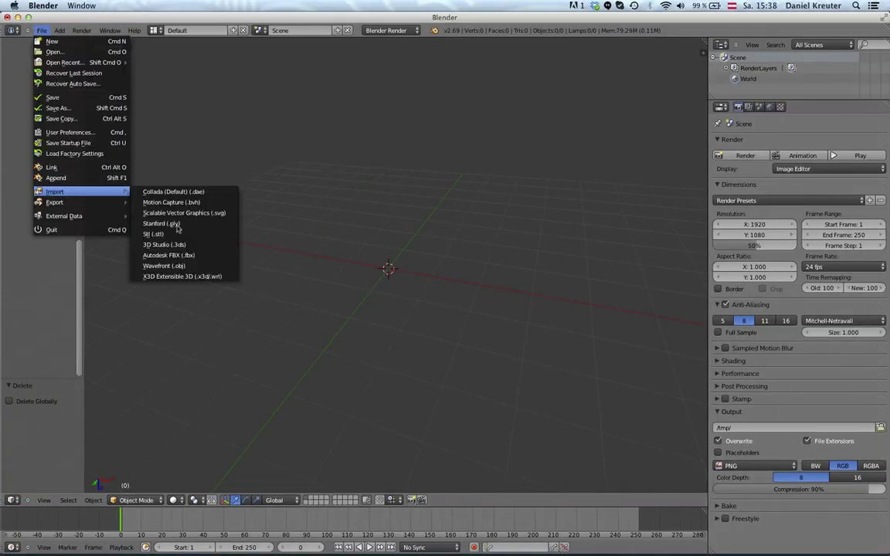
{"action": "left_click", "coordinate": [183, 265]}
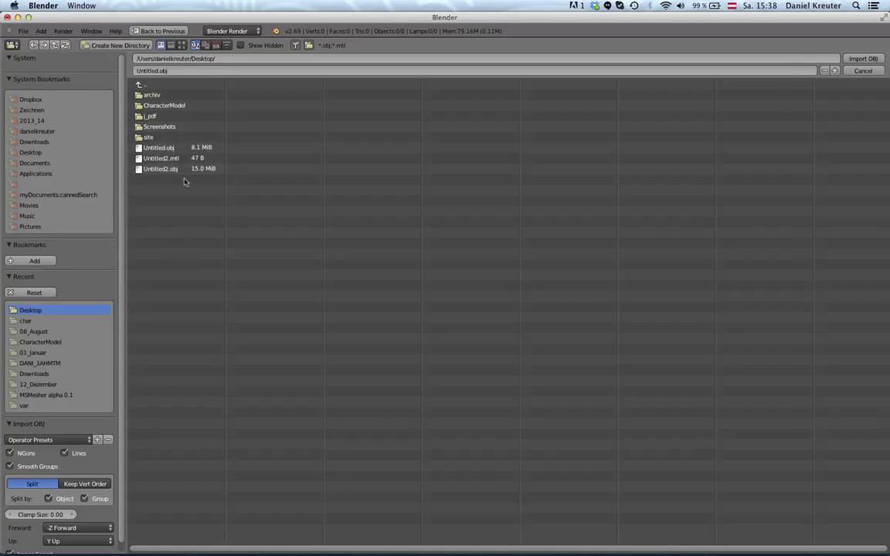
{"action": "left_click", "coordinate": [184, 169]}
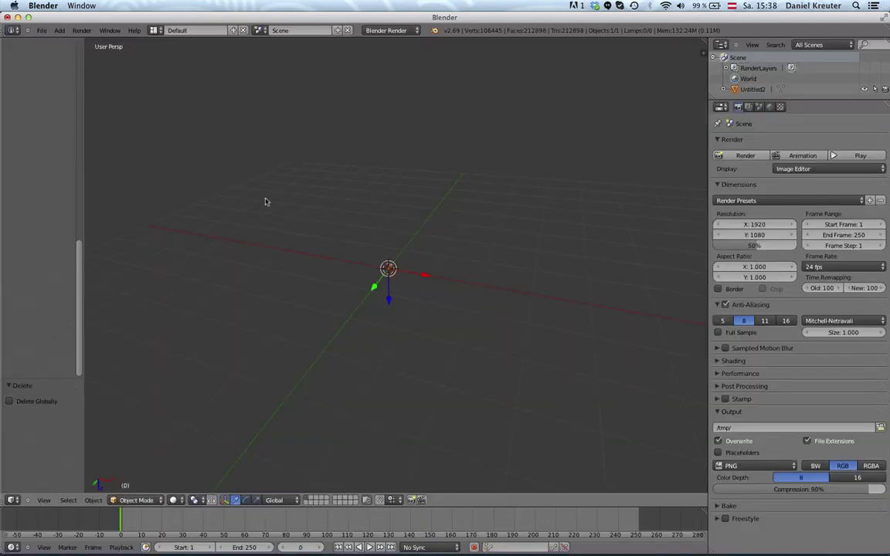
Step: Frame the imported mesh in orthographic view and examine its overall shape
{"action": "middle_click_drag", "start_coordinate": [492, 330], "coordinate": [318, 355]}
{"action": "key", "text": "KP_5"}
{"action": "key", "text": "KP_Decimal"}
{"action": "scroll", "coordinate": [430, 302], "scroll_direction": "up", "scroll_amount": 8}
{"action": "scroll", "coordinate": [347, 325], "scroll_direction": "up", "scroll_amount": 4}
{"action": "scroll", "coordinate": [347, 325], "scroll_direction": "up", "scroll_amount": 5}
{"action": "middle_click_drag", "start_coordinate": [244, 251], "coordinate": [424, 240]}
{"action": "scroll", "coordinate": [372, 235], "scroll_direction": "down", "scroll_amount": 8}
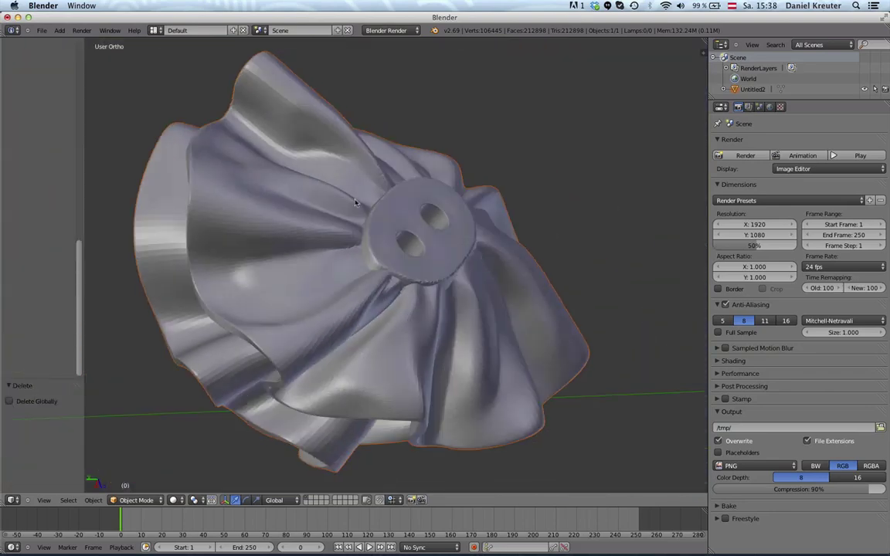
Step: Examine the seam where the cloth folds meet the two-hole hip plate
{"action": "middle_click_drag", "start_coordinate": [319, 178], "coordinate": [319, 183]}
{"action": "scroll", "coordinate": [320, 183], "scroll_direction": "up", "scroll_amount": 7}
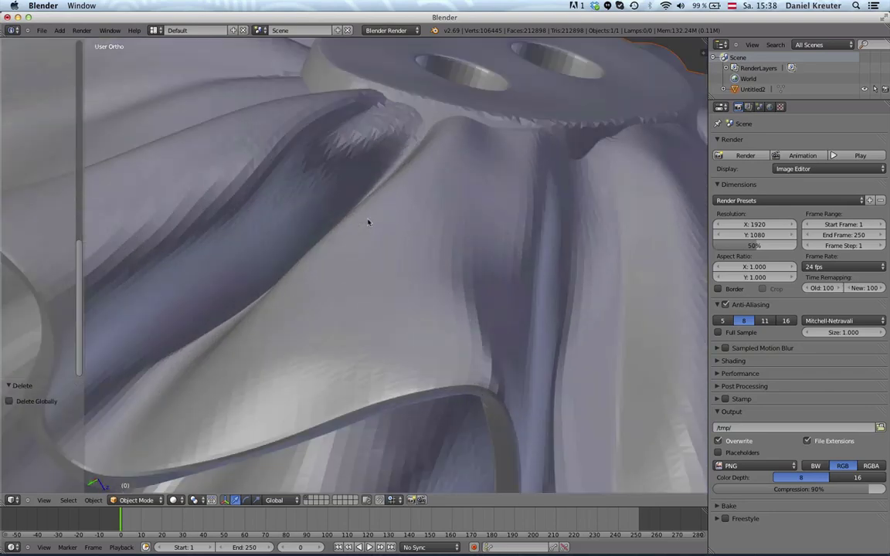
{"action": "scroll", "coordinate": [364, 203], "scroll_direction": "down", "scroll_amount": 2}
{"action": "middle_click_drag", "start_coordinate": [373, 241], "coordinate": [383, 267]}
{"action": "scroll", "coordinate": [407, 239], "scroll_direction": "down", "scroll_amount": 4}
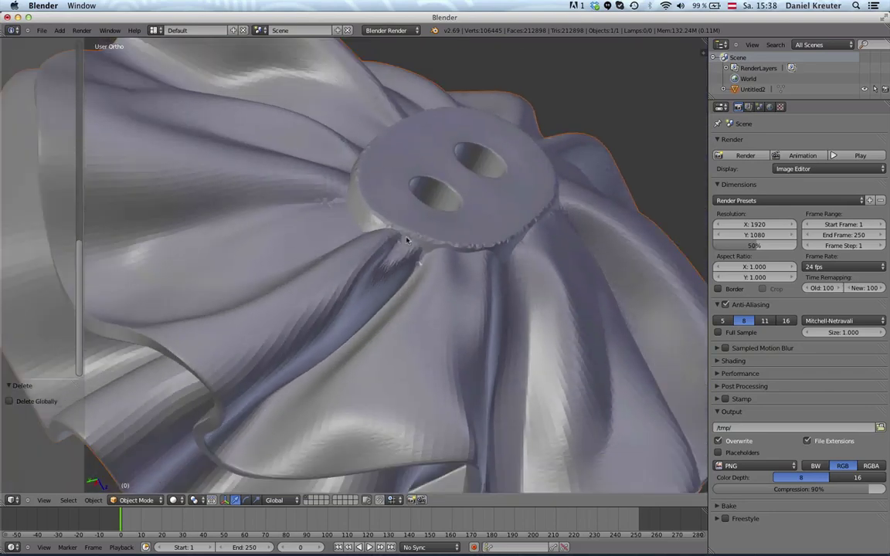
{"action": "scroll", "coordinate": [407, 239], "scroll_direction": "down", "scroll_amount": 2}
Step: Examine the leg sockets and cloth folds on the inner side of the mesh
{"action": "middle_click_drag", "start_coordinate": [471, 232], "coordinate": [601, 274]}
{"action": "scroll", "coordinate": [600, 274], "scroll_direction": "up", "scroll_amount": 2}
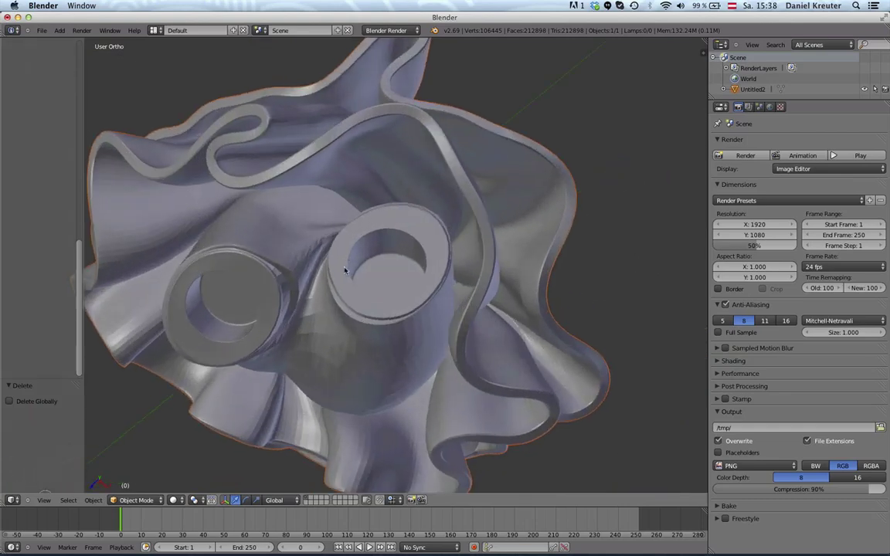
{"action": "middle_click_drag", "start_coordinate": [348, 270], "coordinate": [237, 323]}
{"action": "scroll", "coordinate": [237, 323], "scroll_direction": "down", "scroll_amount": 5}
{"action": "middle_click_drag", "start_coordinate": [387, 244], "coordinate": [269, 315]}
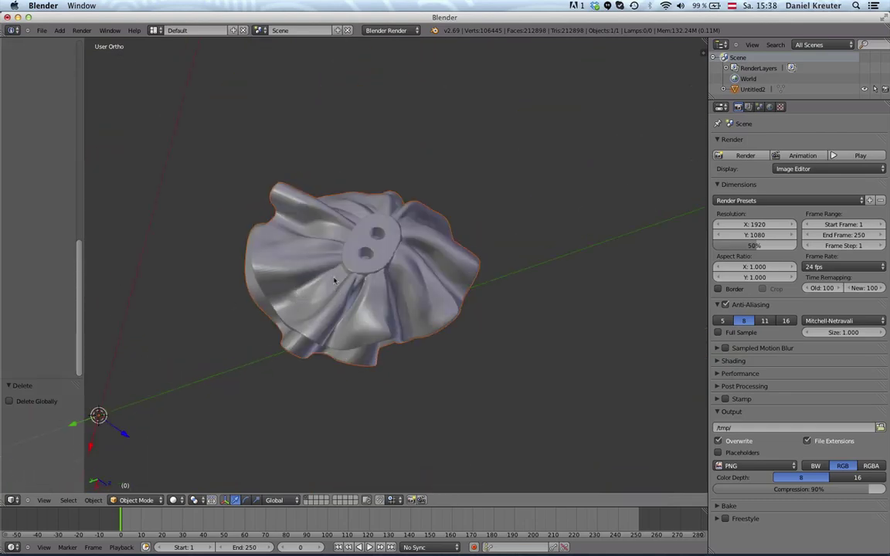
Step: Select only the non-manifold geometry of the imported mesh in Edit Mode and examine the Print3D check output
{"action": "scroll", "coordinate": [347, 244], "scroll_direction": "up", "scroll_amount": 3}
{"action": "right_click", "coordinate": [368, 236]}
{"action": "key", "text": "Tab"}
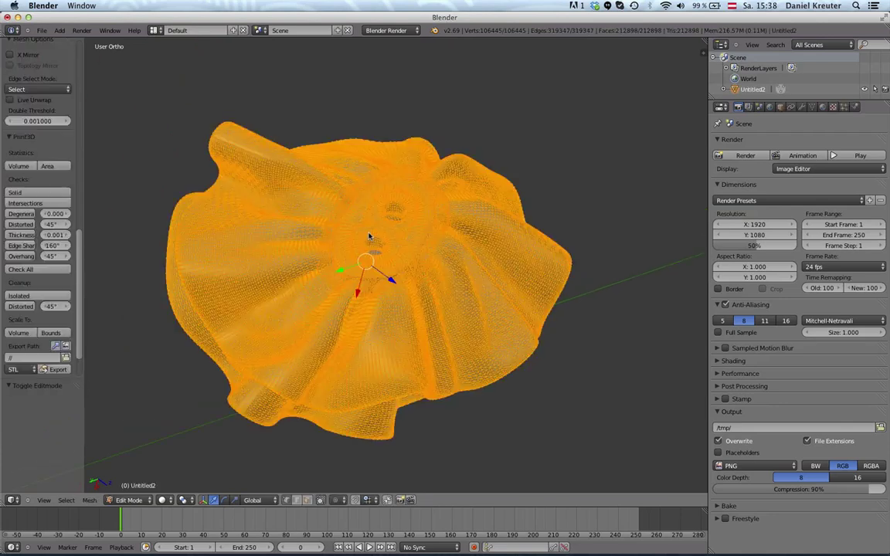
{"action": "key", "text": "a"}
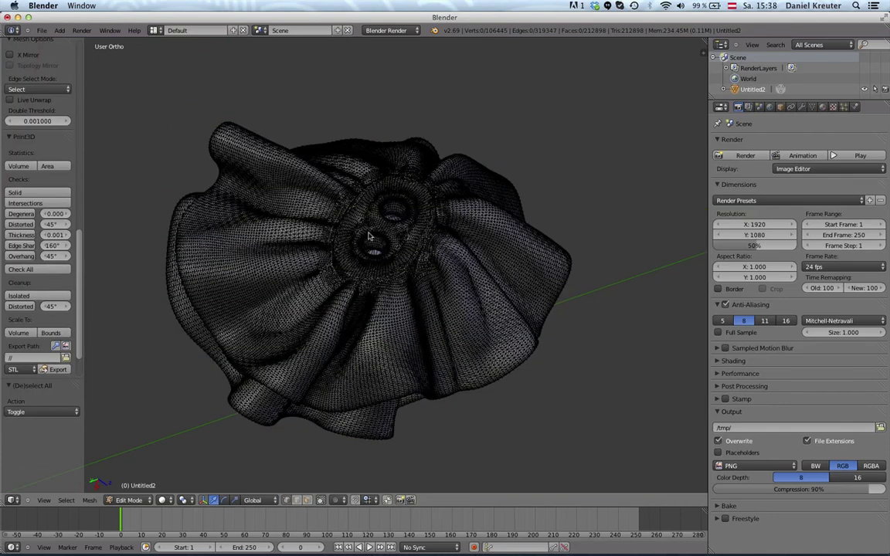
{"action": "key", "text": "ctrl+alt+shift+m"}
{"action": "scroll", "coordinate": [32, 292], "scroll_direction": "down", "scroll_amount": 2}
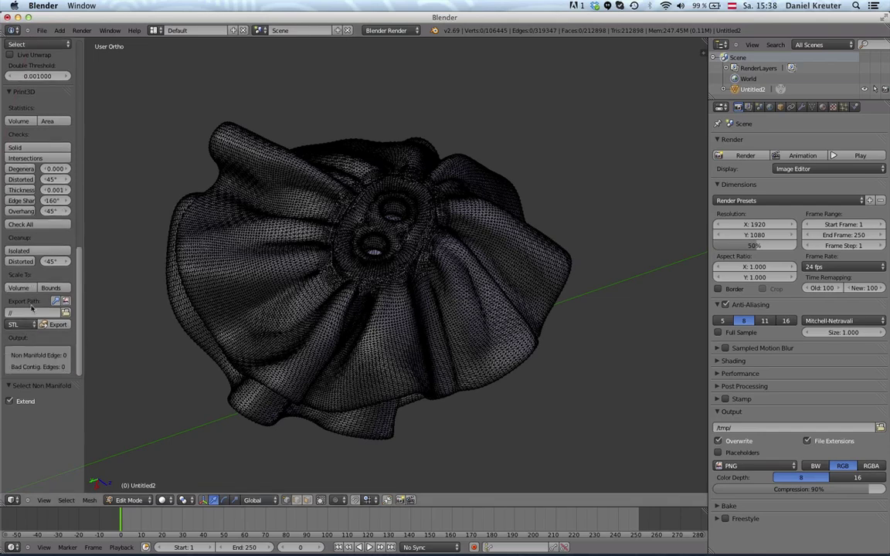